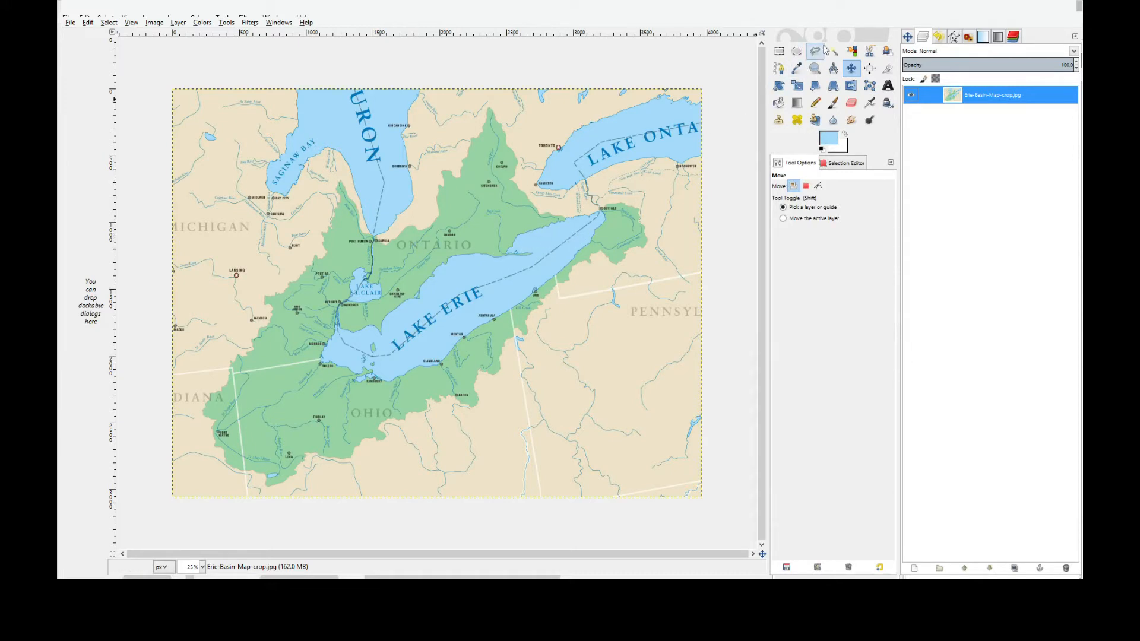
Examine the edge pixels of the LAKE ERIE lettering at high magnification, and return to the whole map.
left_click(815, 69)
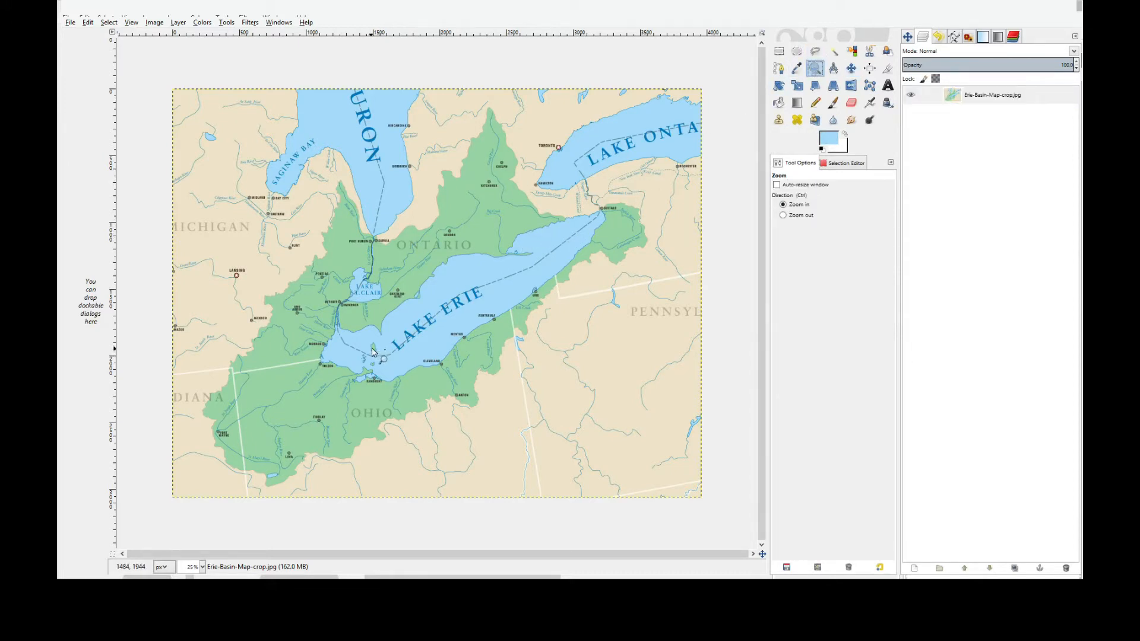
left_click_drag(392, 361, 505, 275)
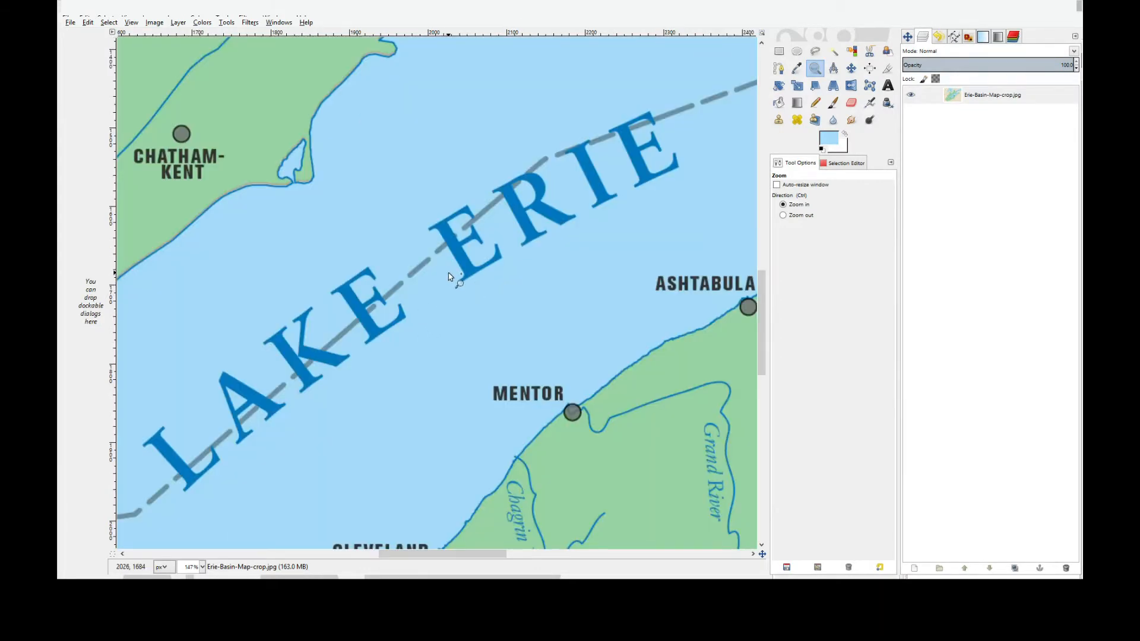
left_click_drag(449, 276, 472, 297)
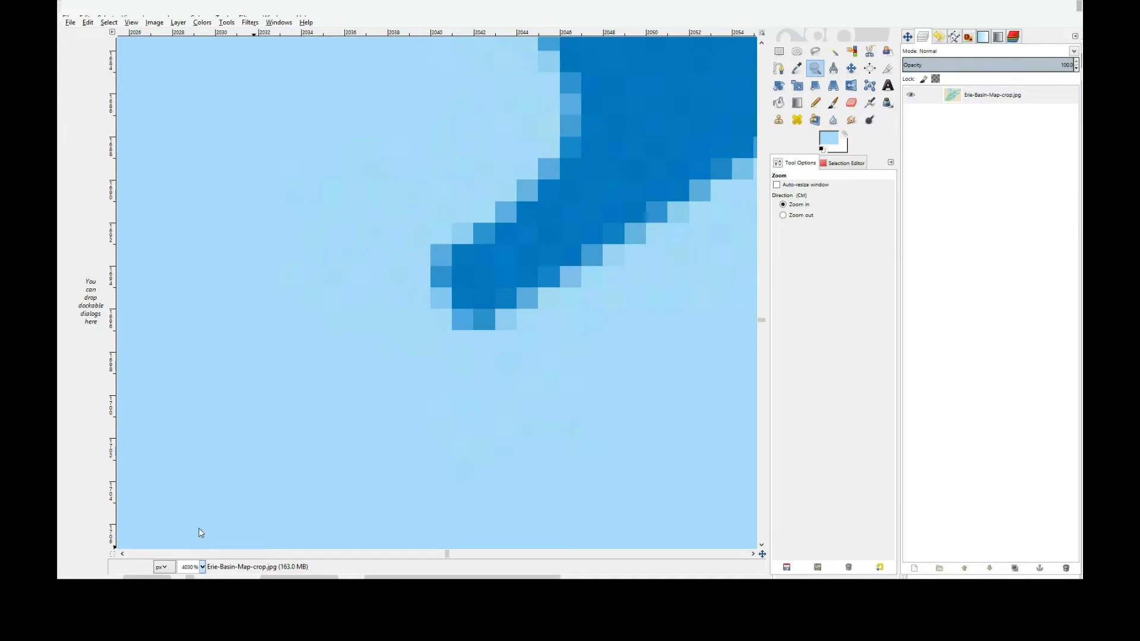
key("shift+ctrl+j")
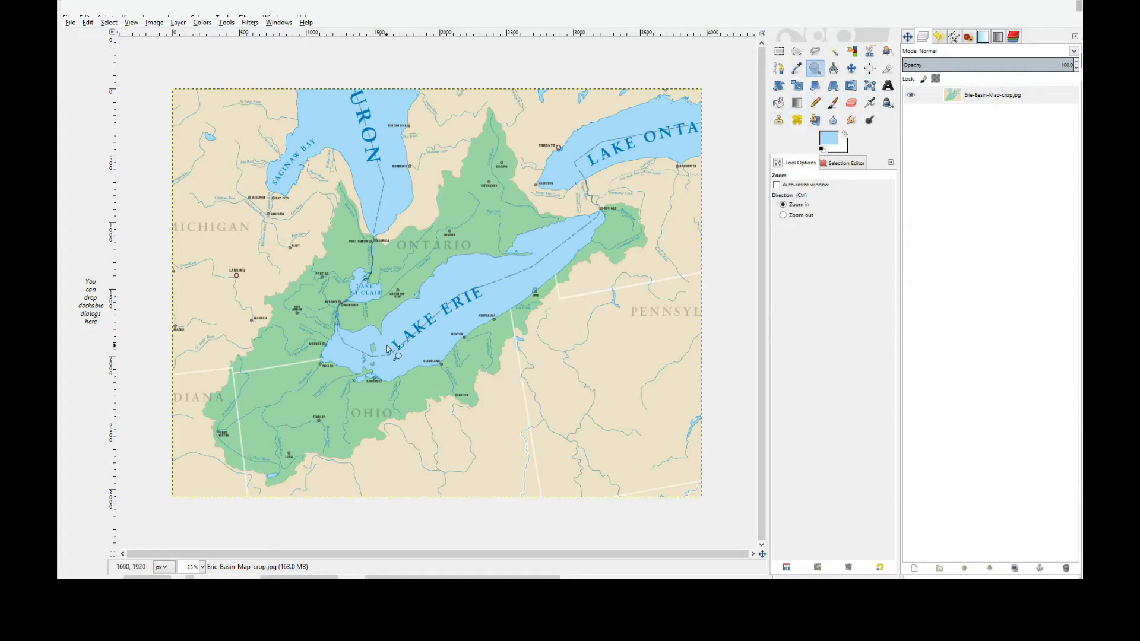
Select the letters L and A of the LAKE ERIE label together with Fuzzy Select, adding the second to the first.
left_click_drag(392, 362, 493, 279)
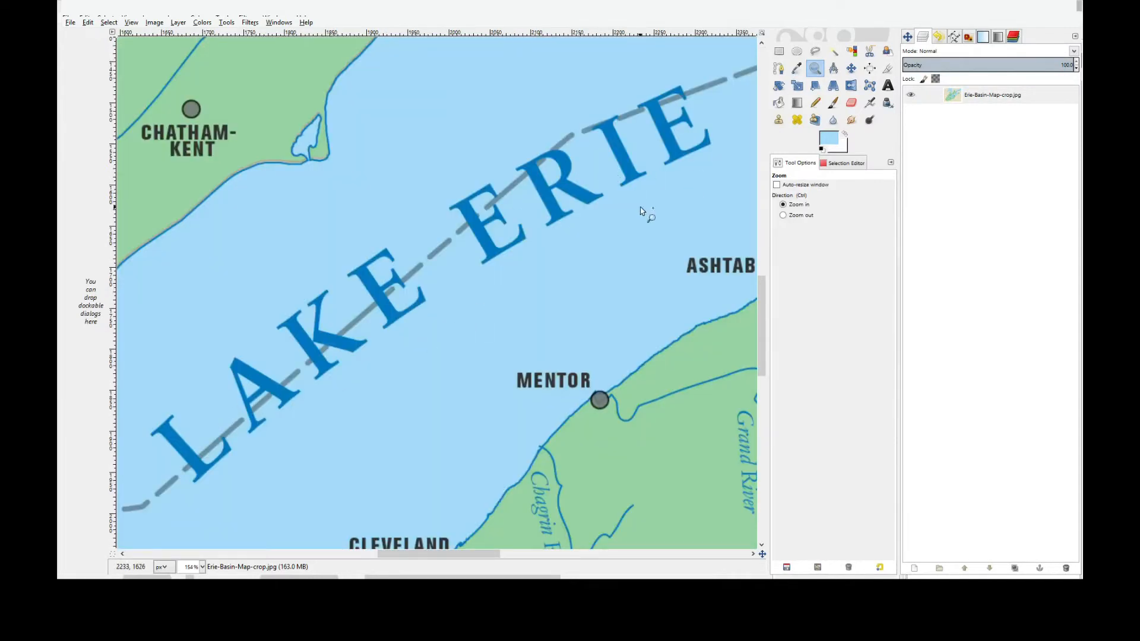
left_click(835, 54)
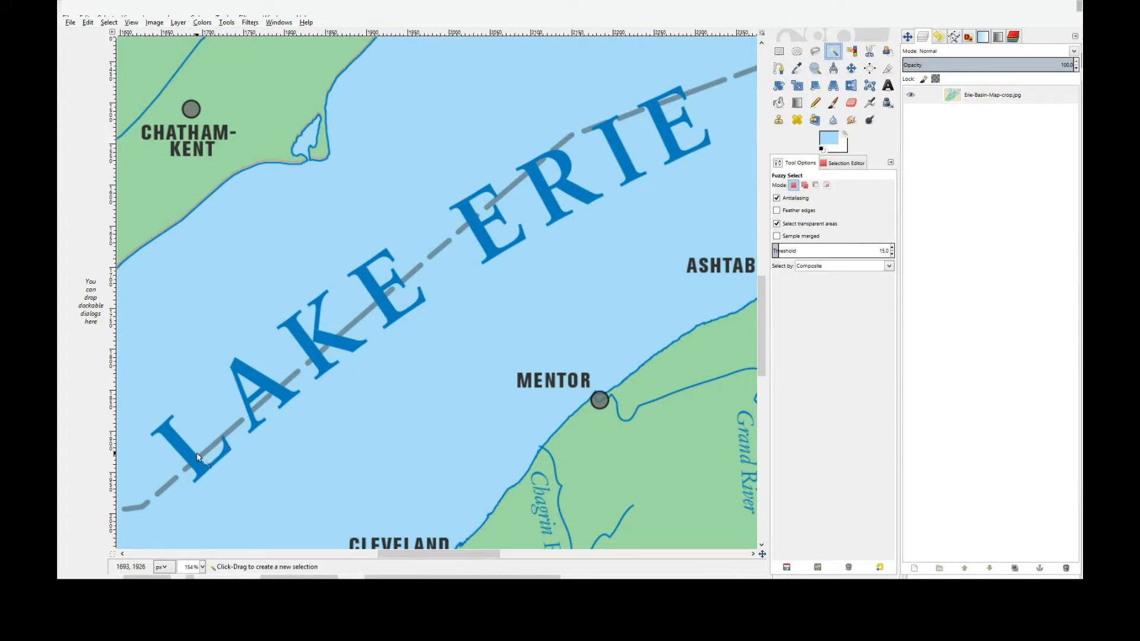
left_click(227, 447)
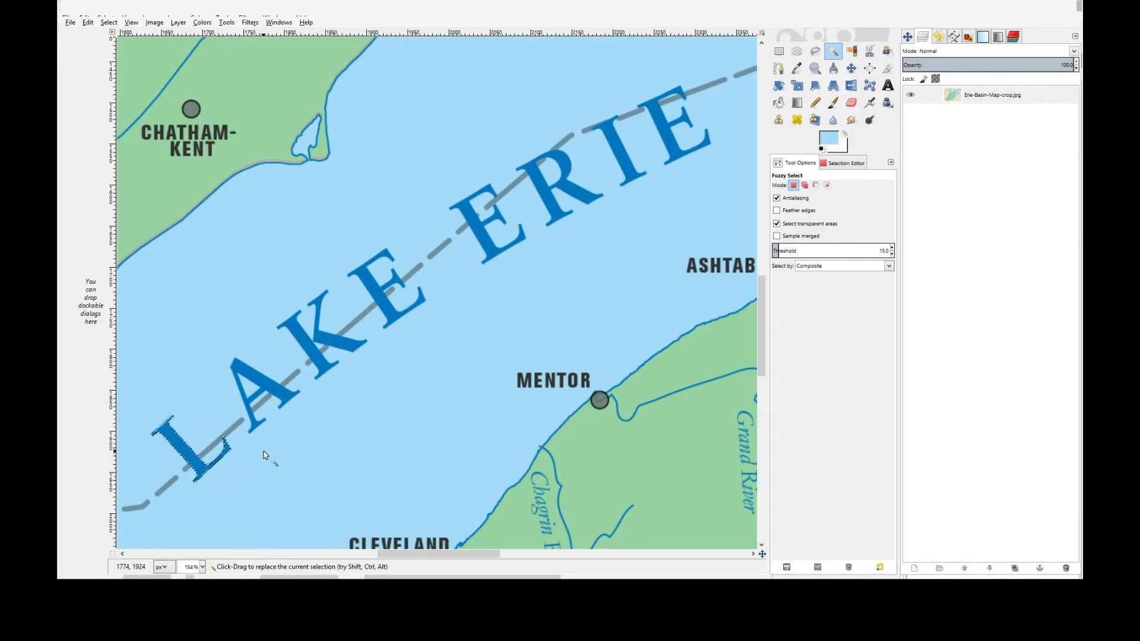
key("shift")
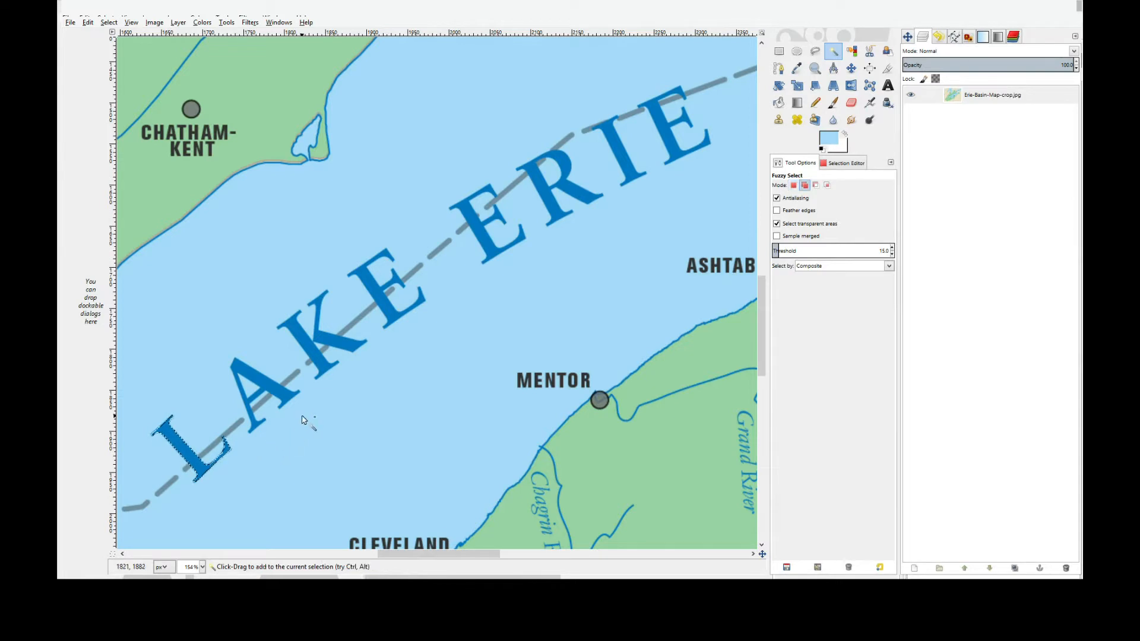
left_click(250, 378)
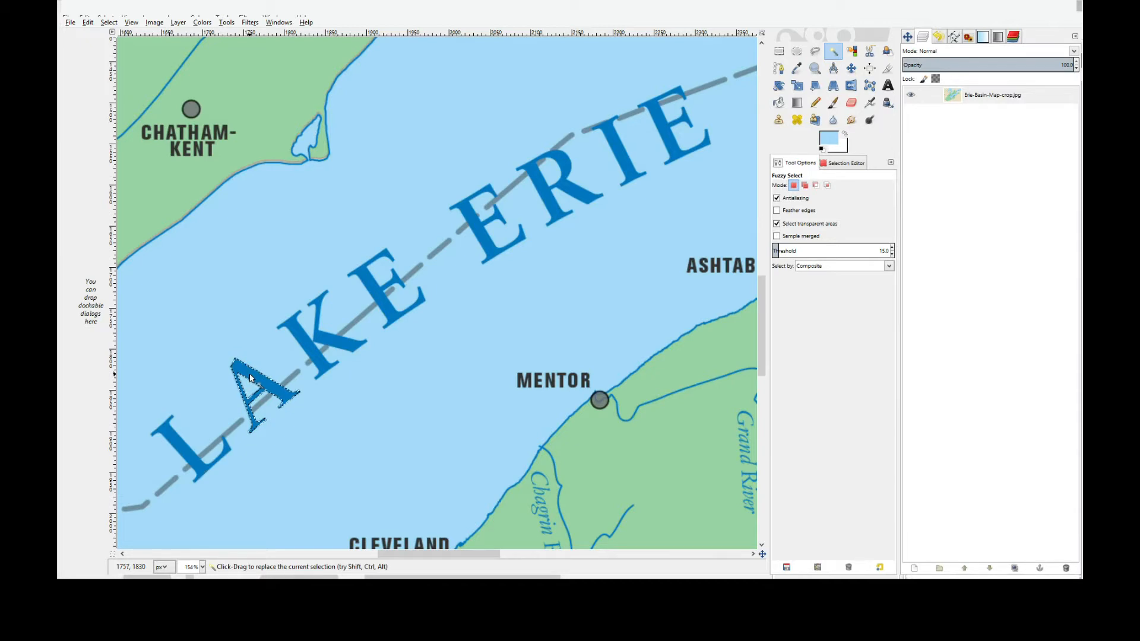
left_click(180, 441)
key("shift")
left_click(236, 389, "shift")
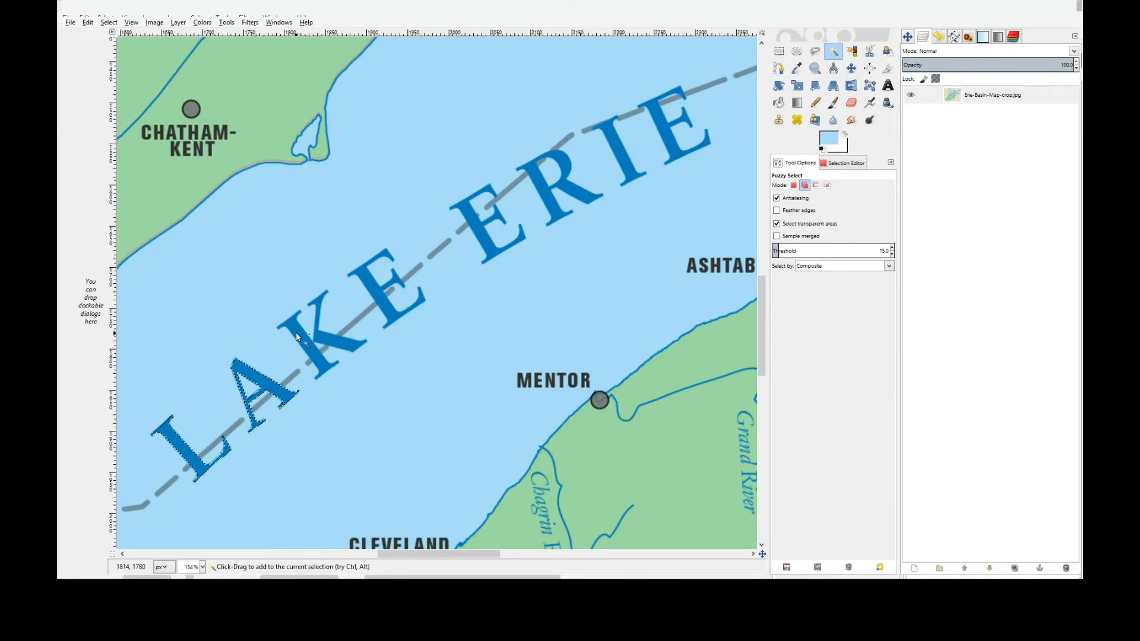
Add the remaining letters of the LAKE ERIE label, K, E, E, R, I and E, to the fuzzy selection.
left_click(313, 363)
left_click(321, 338)
left_click(372, 281)
left_click(482, 232)
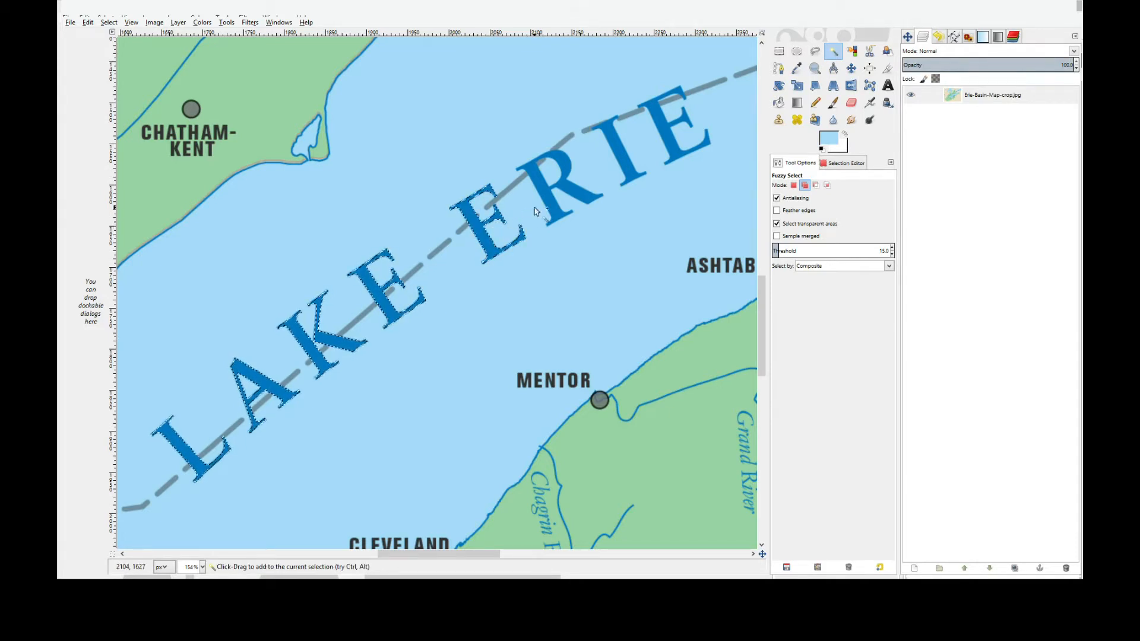
left_click(548, 197)
left_click(621, 152)
left_click(668, 140, "shift")
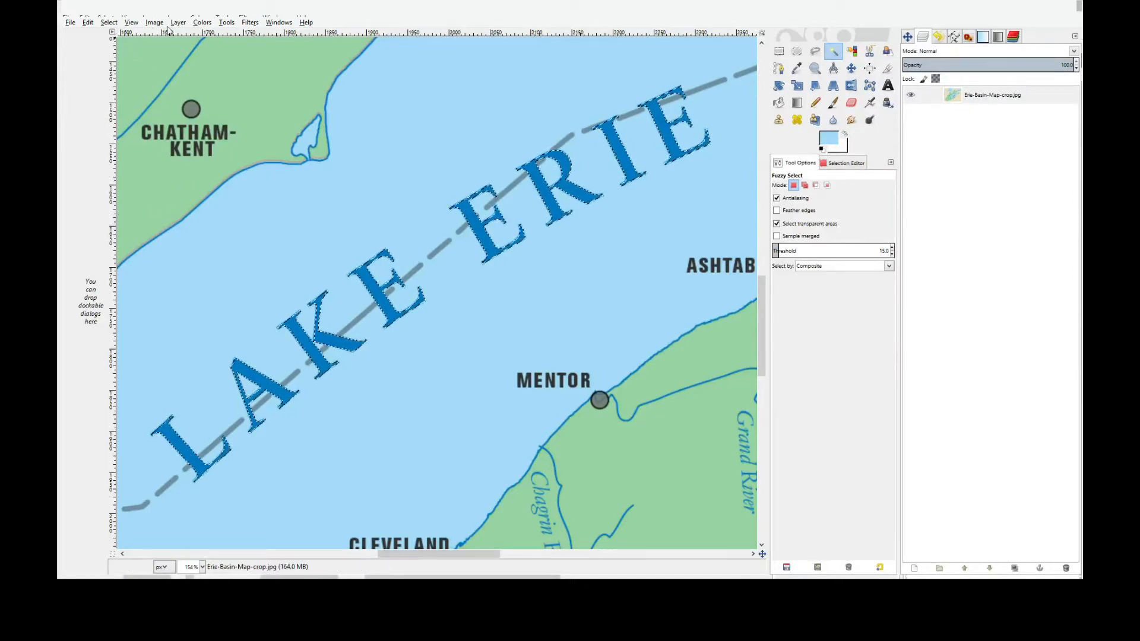
Try cutting out the tightly selected LAKE ERIE letters and clearing the selection, and undo both operations.
left_click(88, 24)
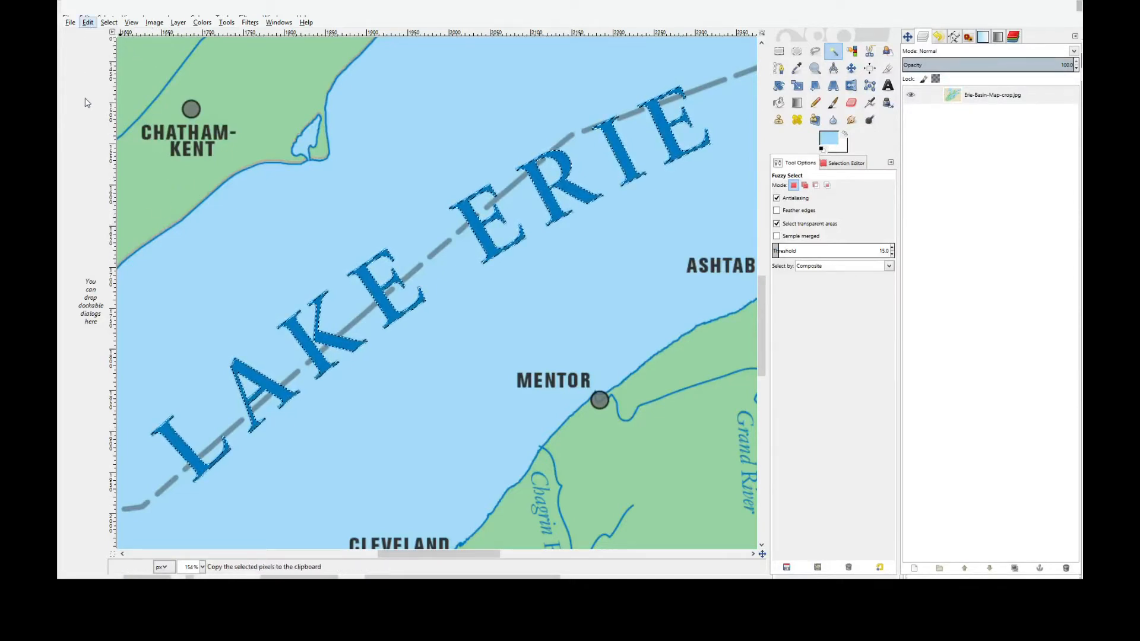
left_click(105, 92)
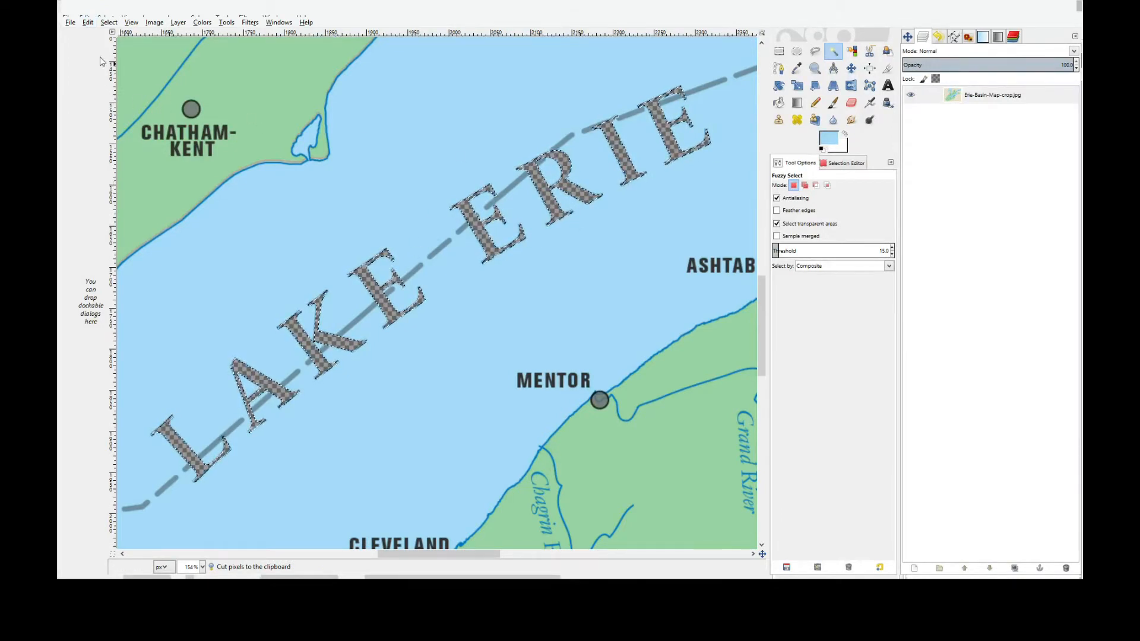
left_click(109, 23)
left_click(125, 48)
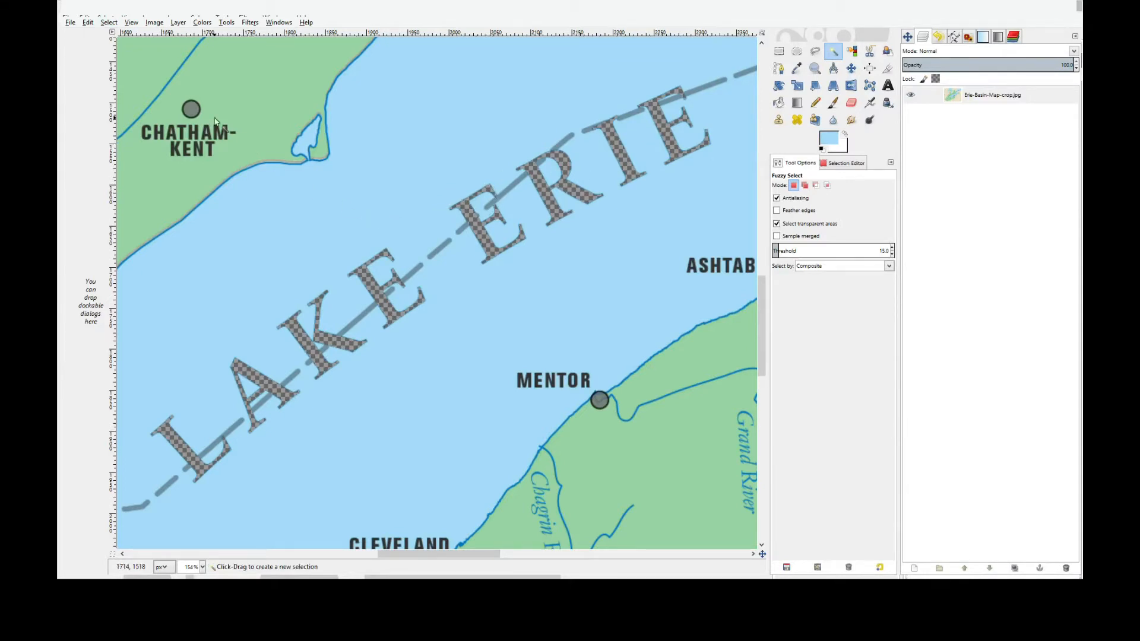
left_click(87, 22)
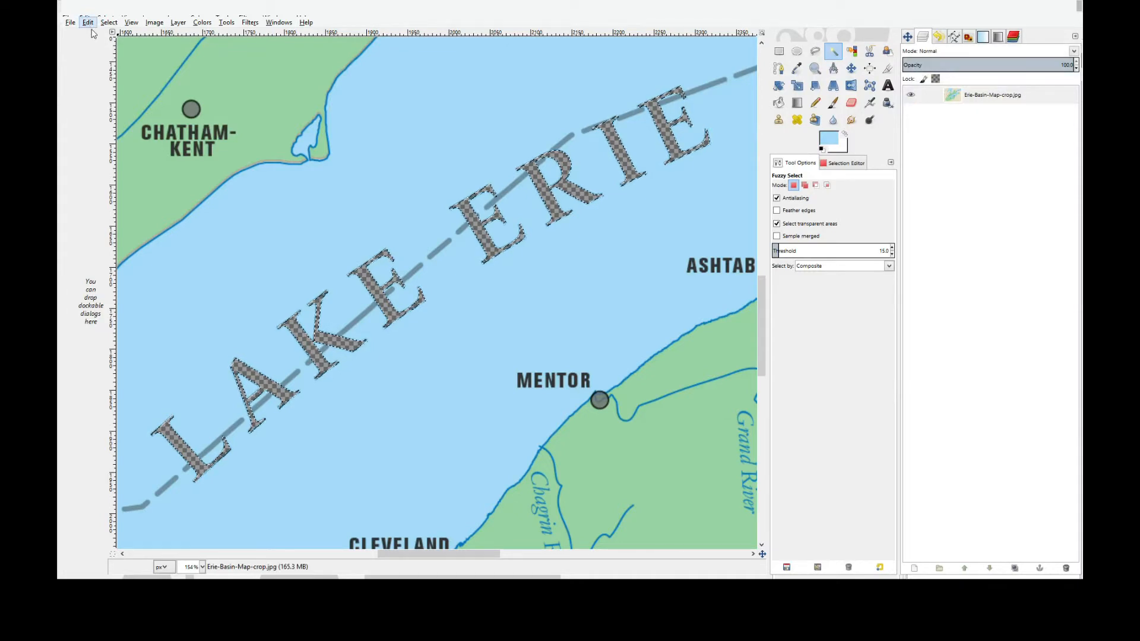
left_click(102, 42)
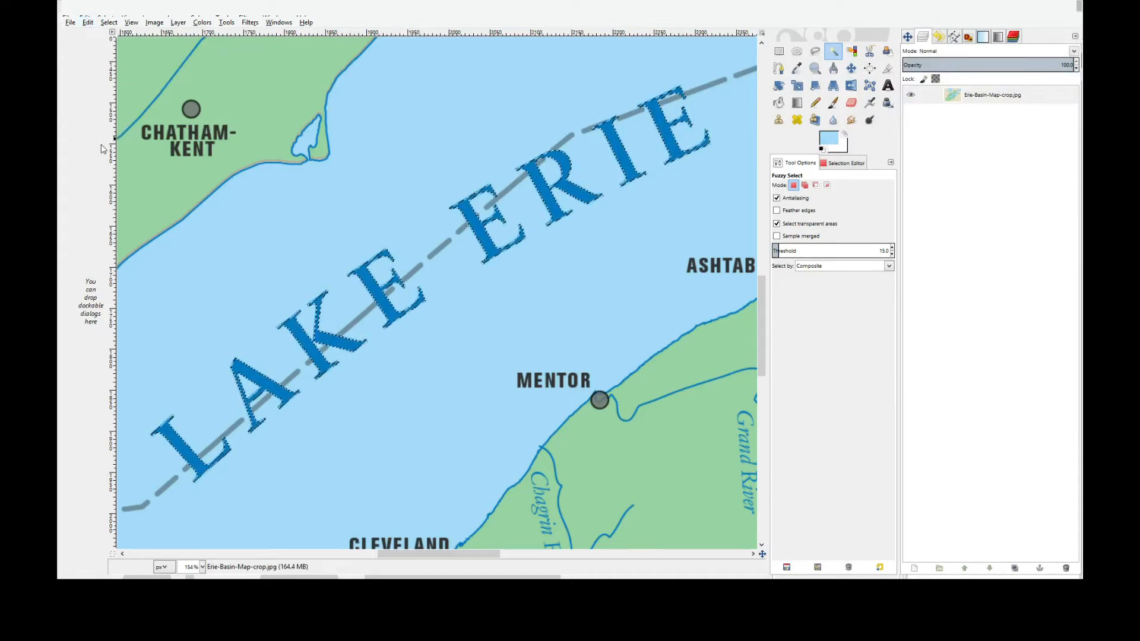
Grow the selection slightly beyond the LAKE ERIE letters and cut them out of the map.
left_click(109, 23)
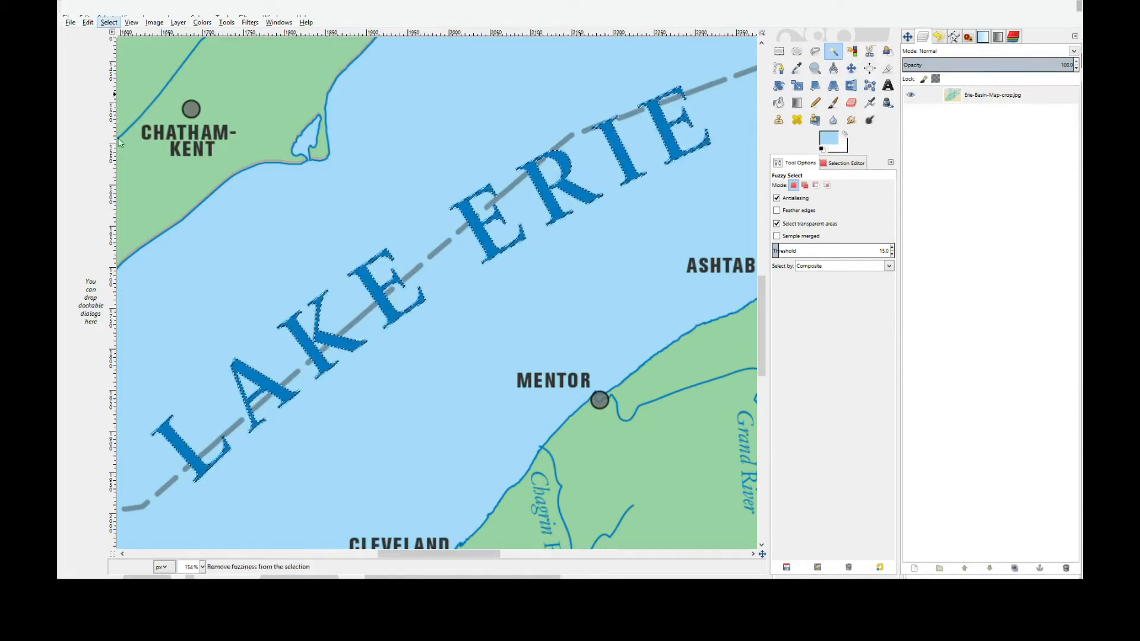
left_click(121, 161)
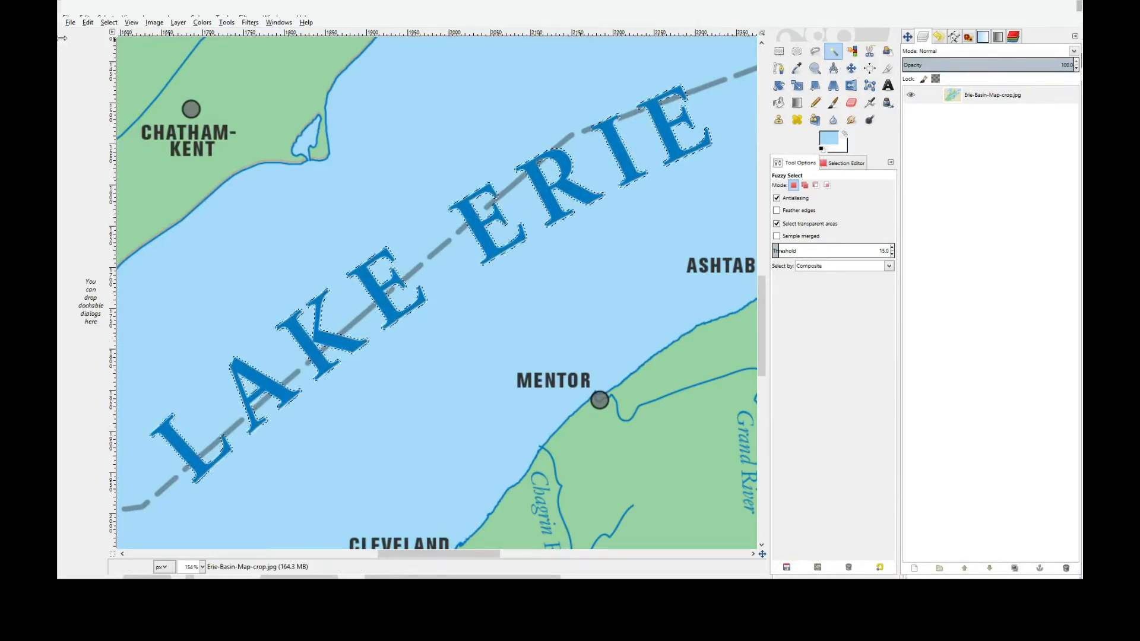
left_click(87, 23)
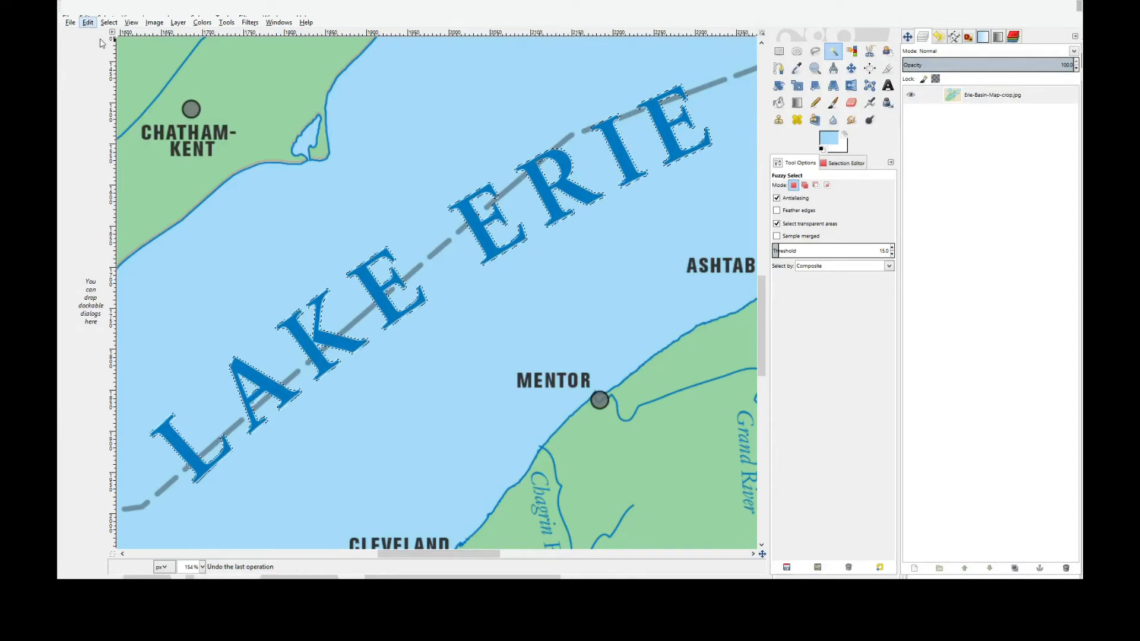
left_click(109, 93)
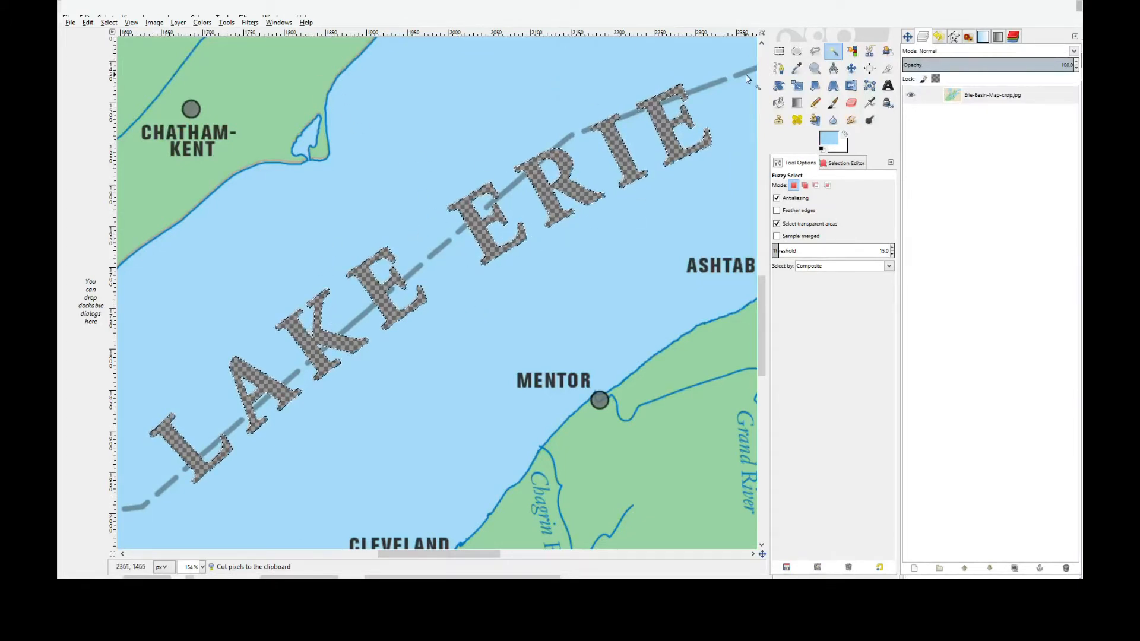
Add a new layer filled with the light-blue foreground color, place it beneath the map layer, and clear the selection.
left_click(797, 69)
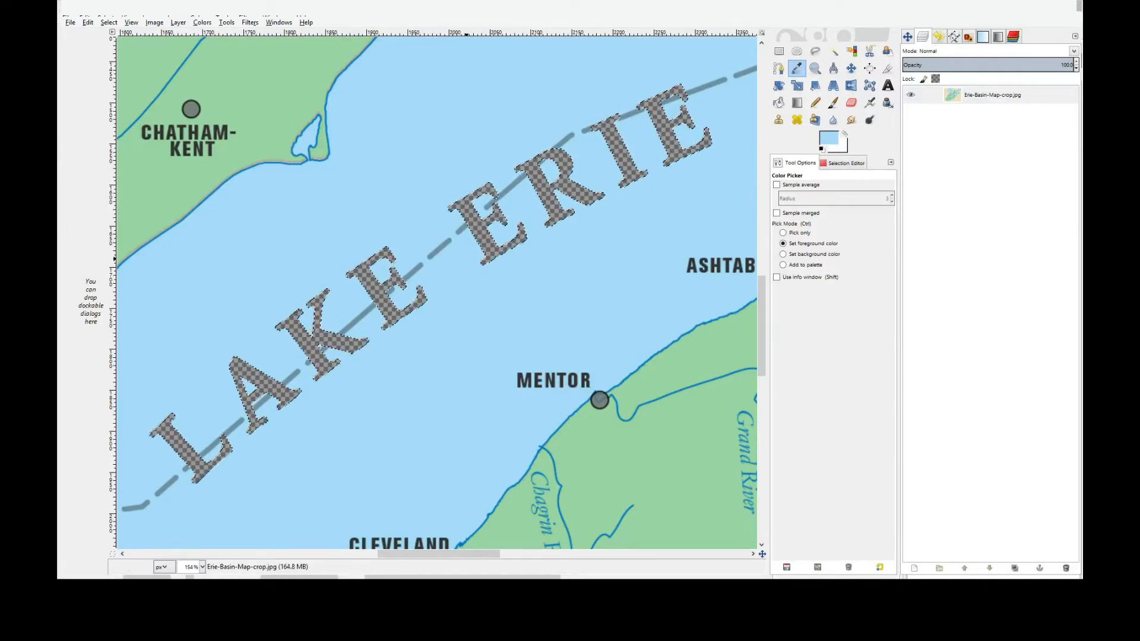
key("shift+ctrl+n")
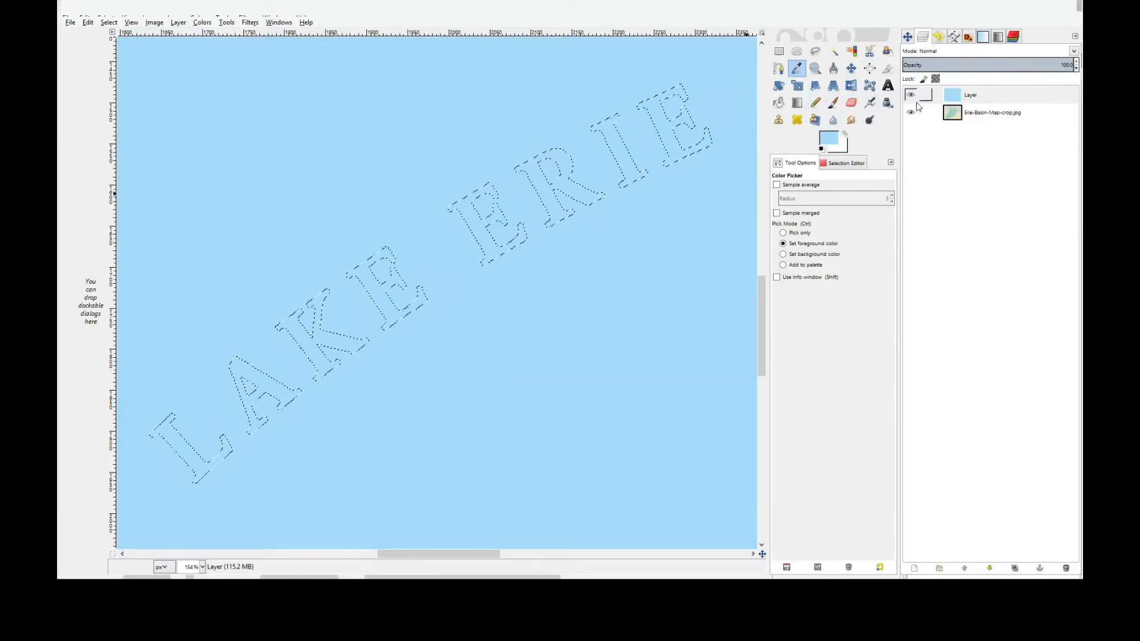
left_click(982, 98)
left_click_drag(982, 98, 989, 139)
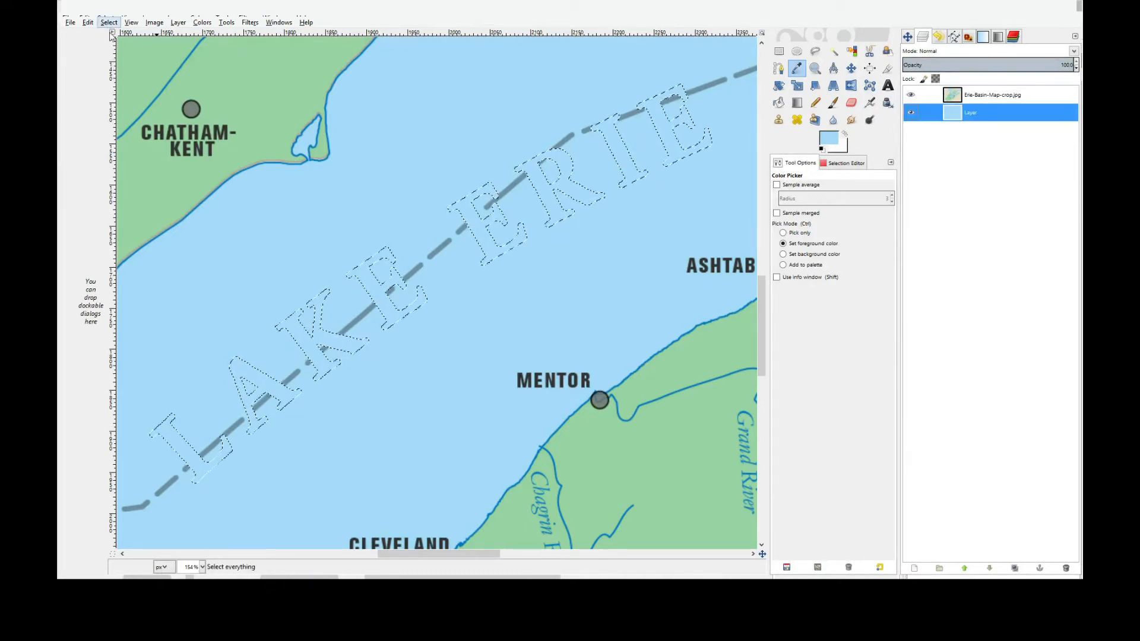
key("ctrl+shift+a")
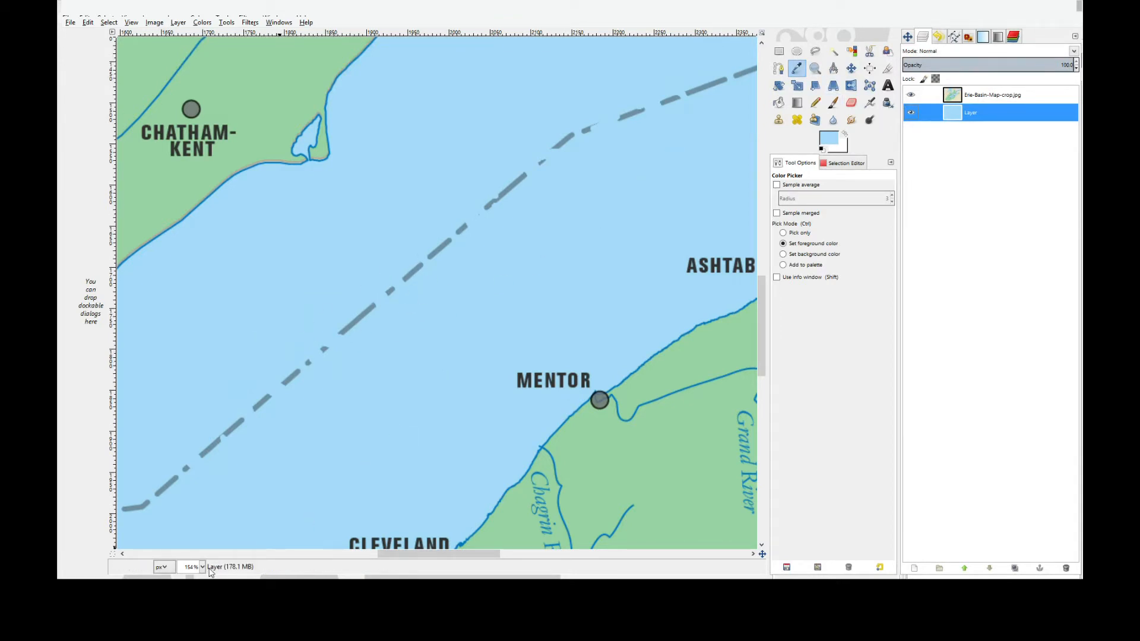
left_click(195, 539)
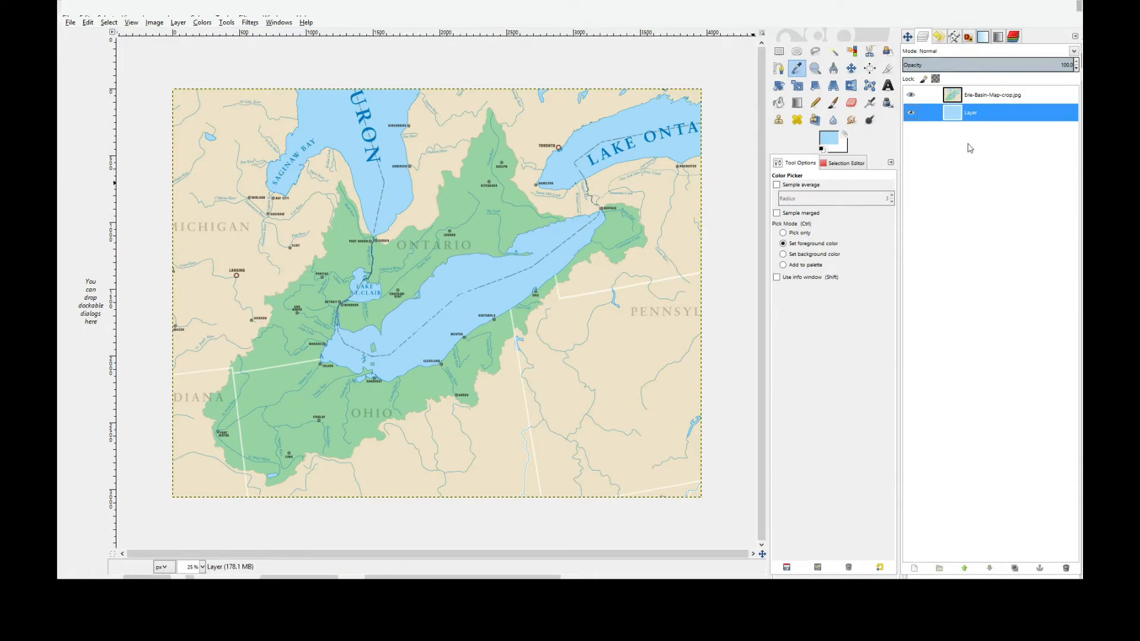
Make the Erie-Basin-Map-crop.jpg layer active and set the foreground color to black.
left_click(999, 95)
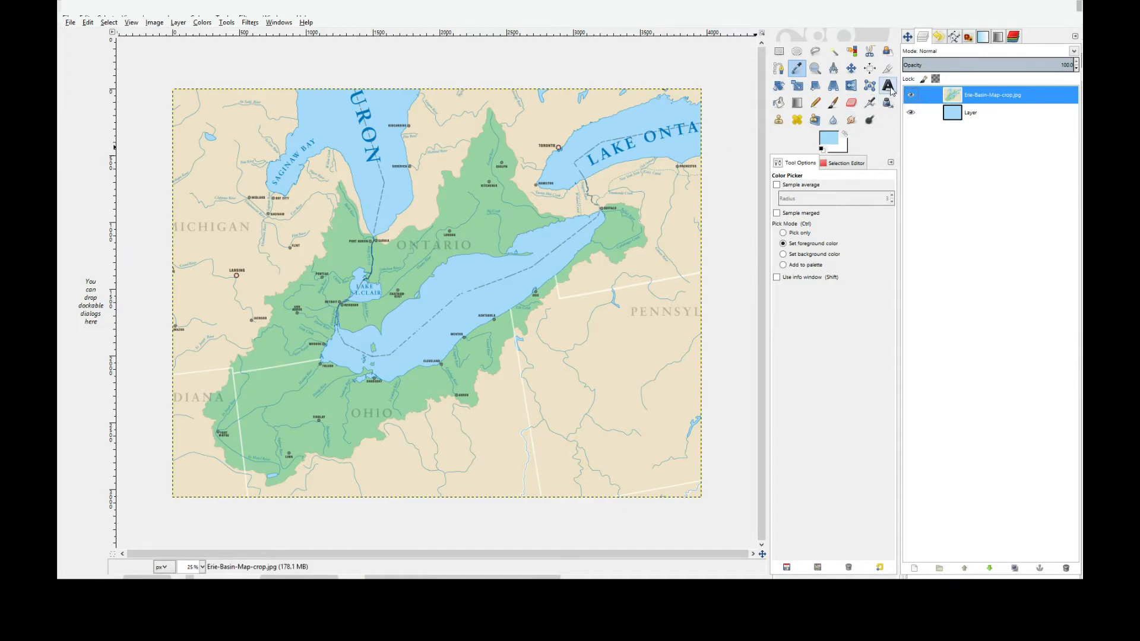
left_click(831, 143)
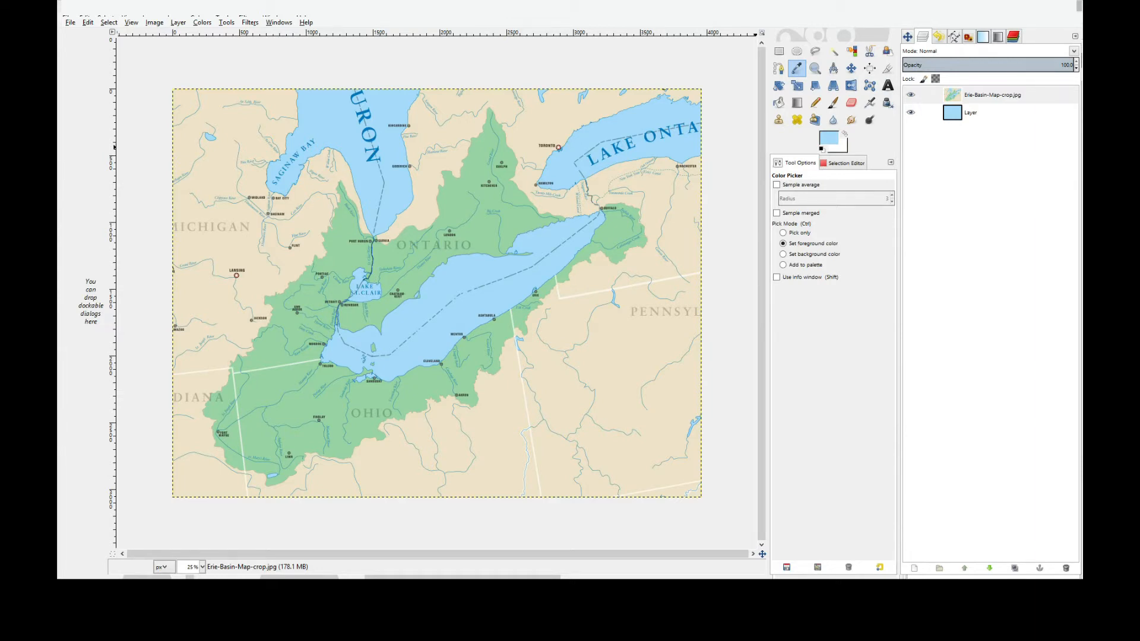
key("Return")
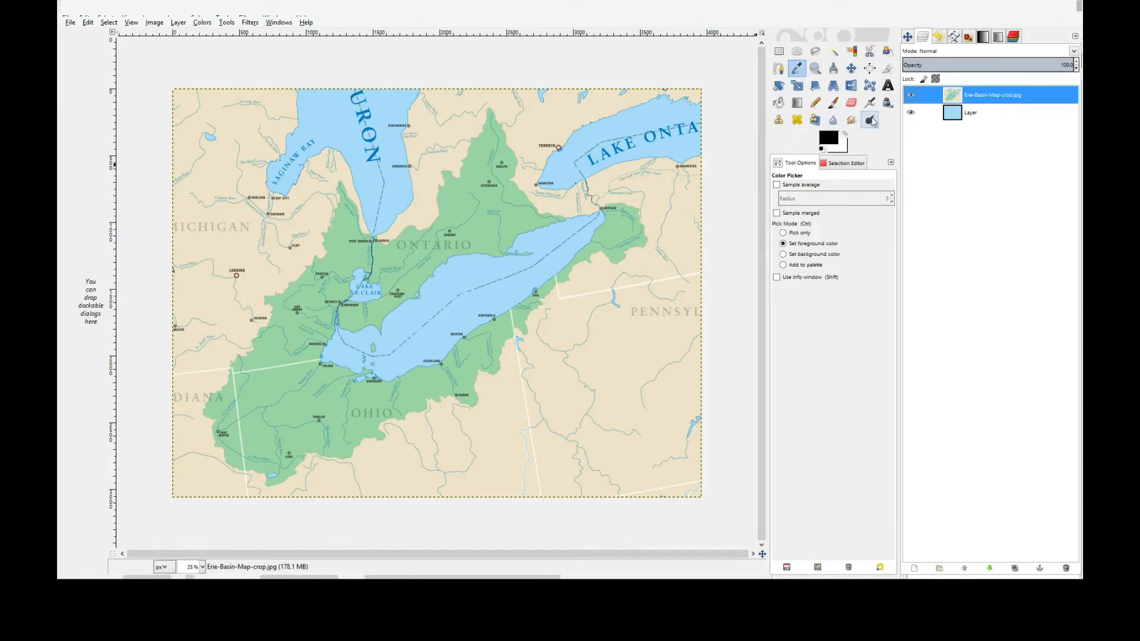
Add the text "Some Lake" on the blank lake in black Sans at 50 px.
left_click(887, 87)
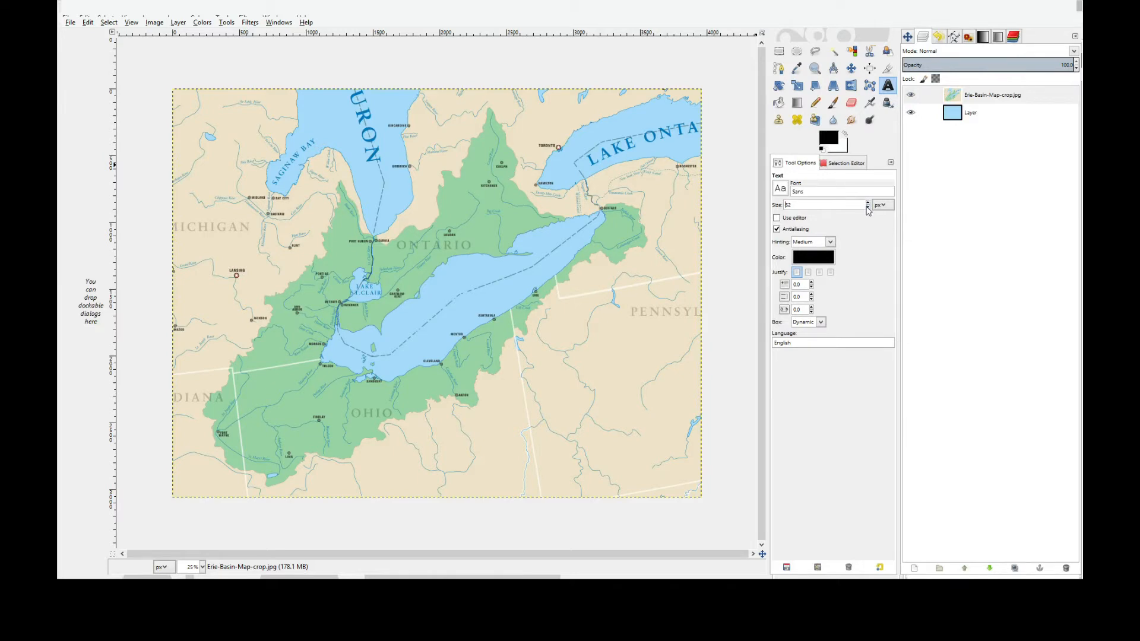
left_click(868, 208)
left_click(436, 291)
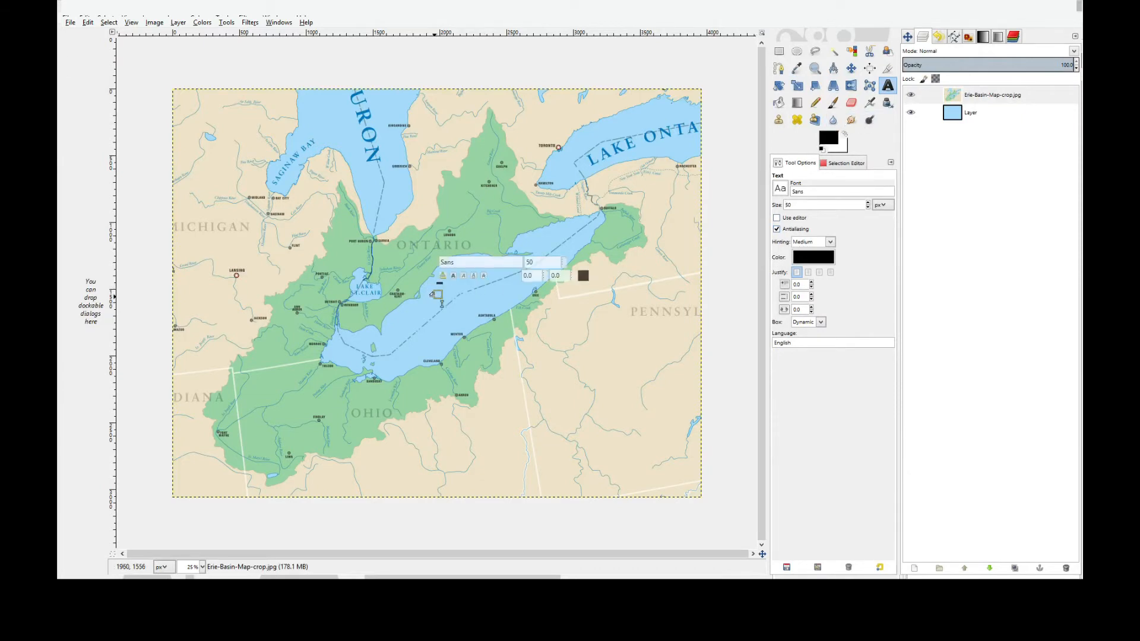
type("S")
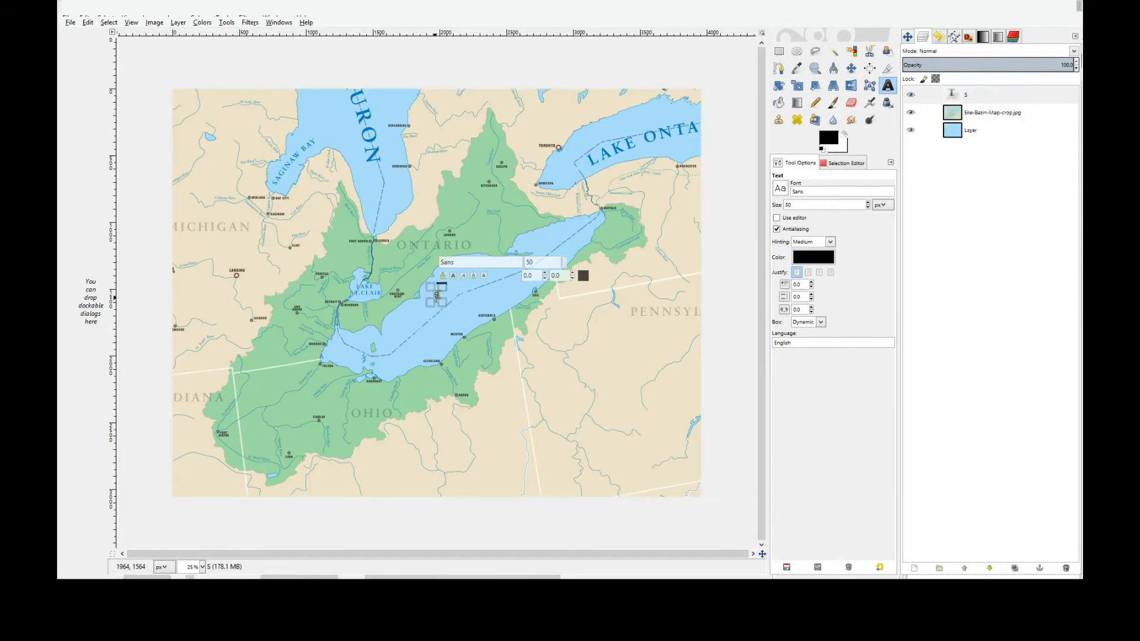
type("ome Lake")
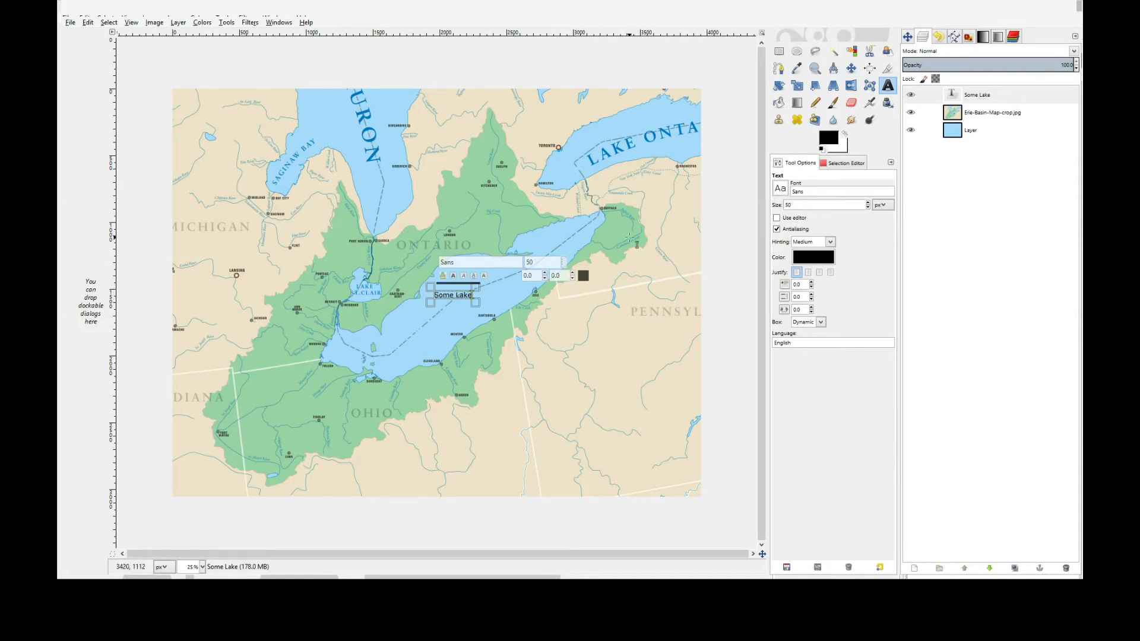
Try to reposition the "Some Lake" text on the lake with the Move tool.
left_click(852, 69)
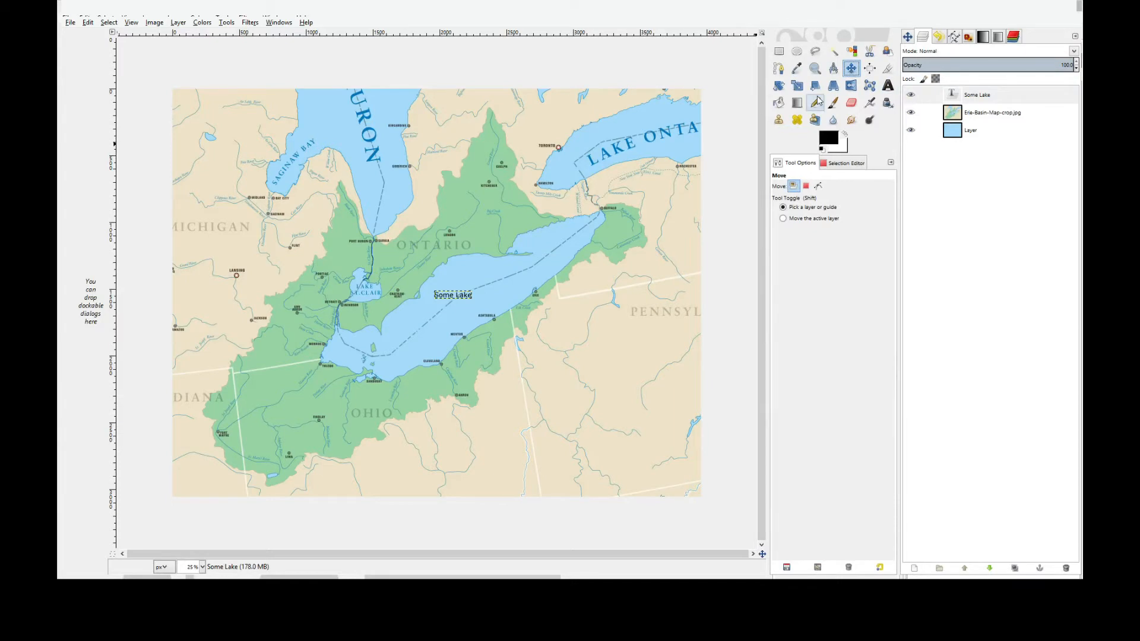
left_click(458, 295)
left_click_drag(457, 294, 473, 285)
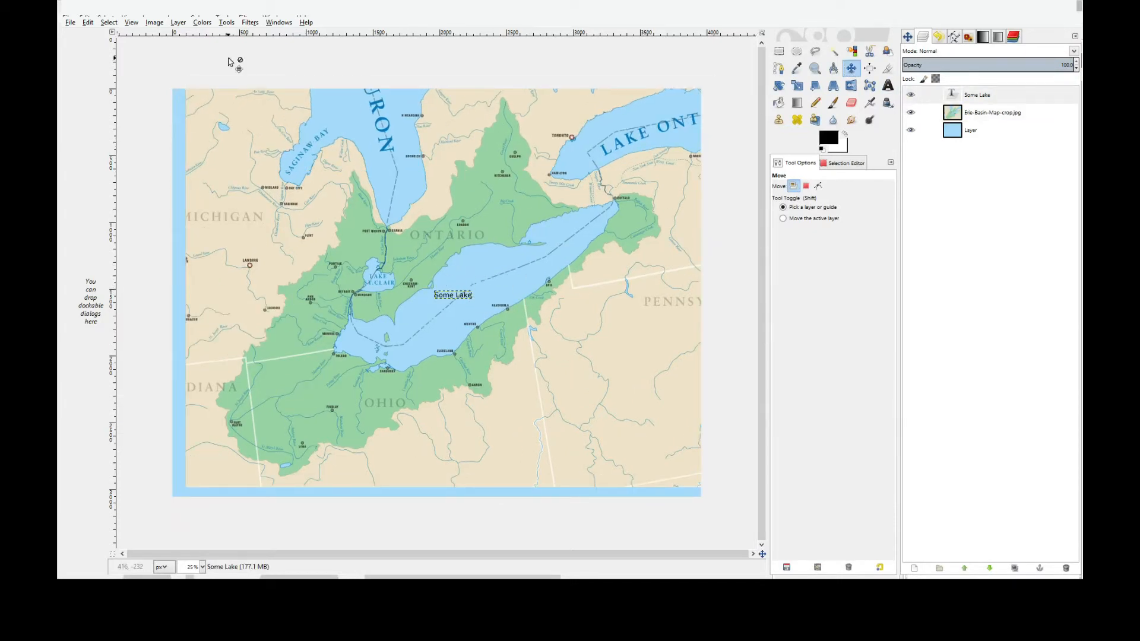
Undo the last move, which shifted the map layer instead of the text.
left_click(88, 22)
left_click(101, 42)
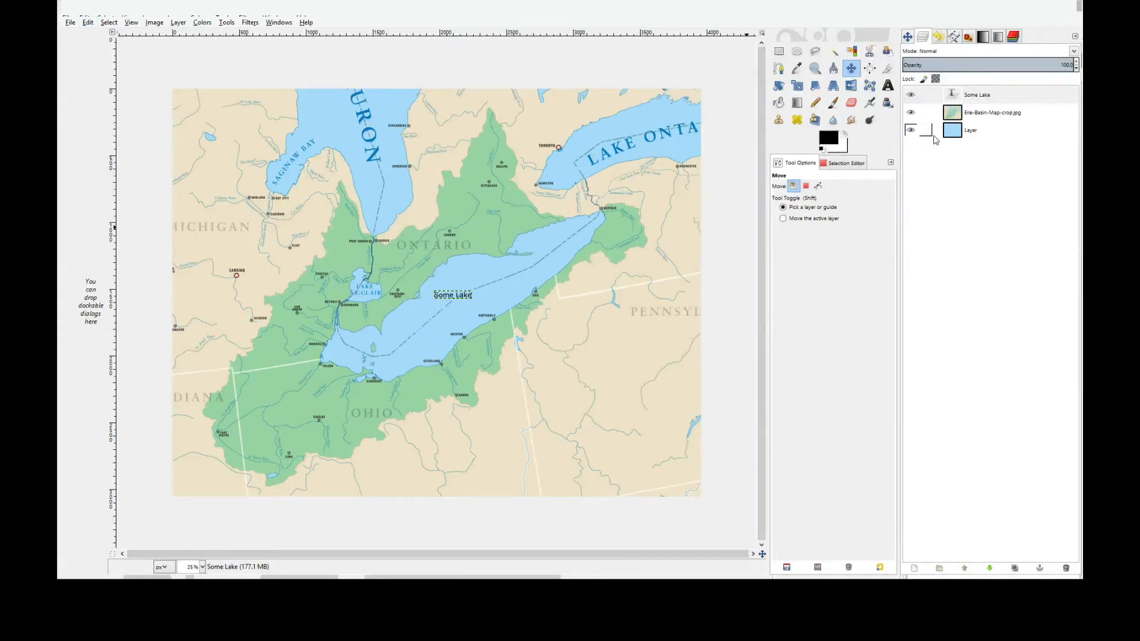
Try to move the "Some Lake" text with its layer made active, and undo the resulting move.
left_click(990, 99)
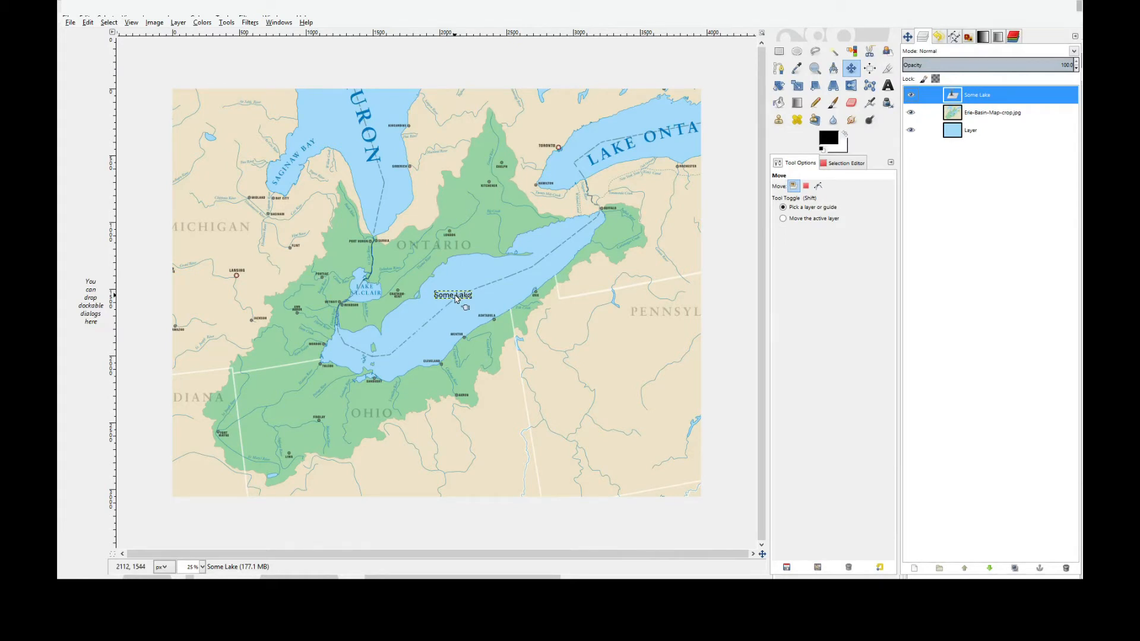
left_click_drag(462, 296, 476, 289)
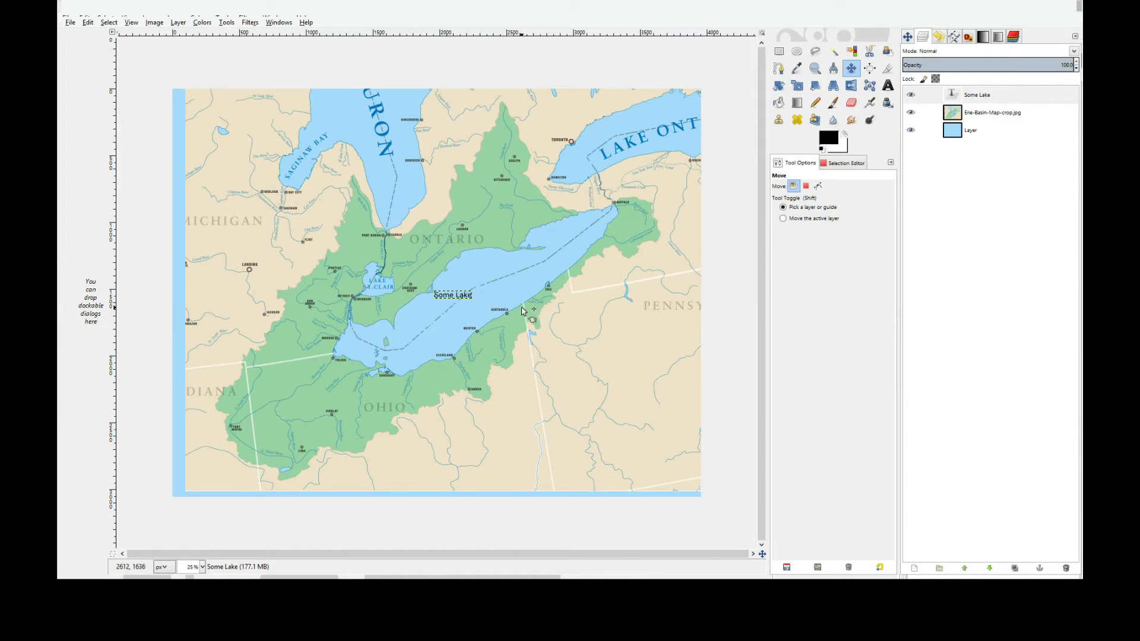
key("ctrl+z")
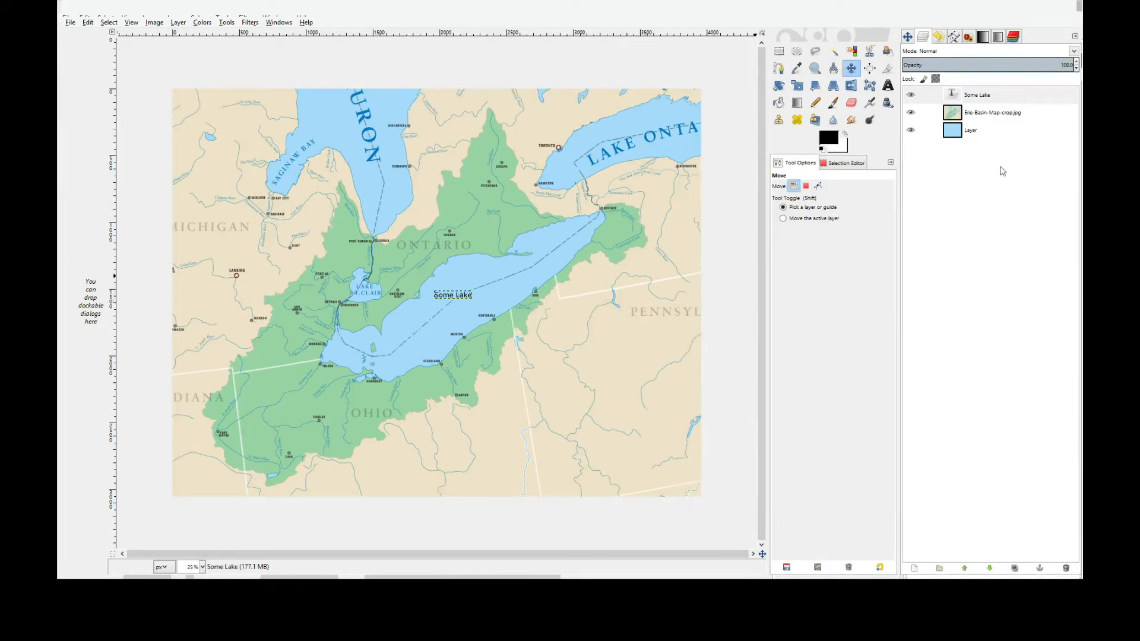
Hide the map and blue background layers, try to pick up the "Some Lake" text, and show both layers again.
left_click_drag(909, 114, 907, 134)
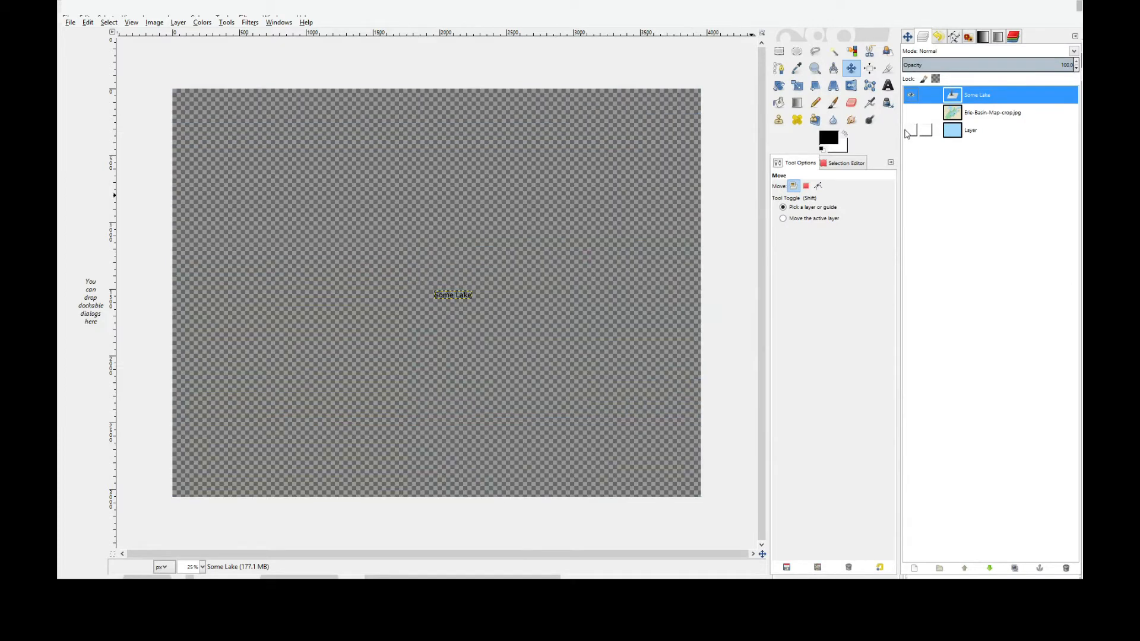
left_click(462, 295)
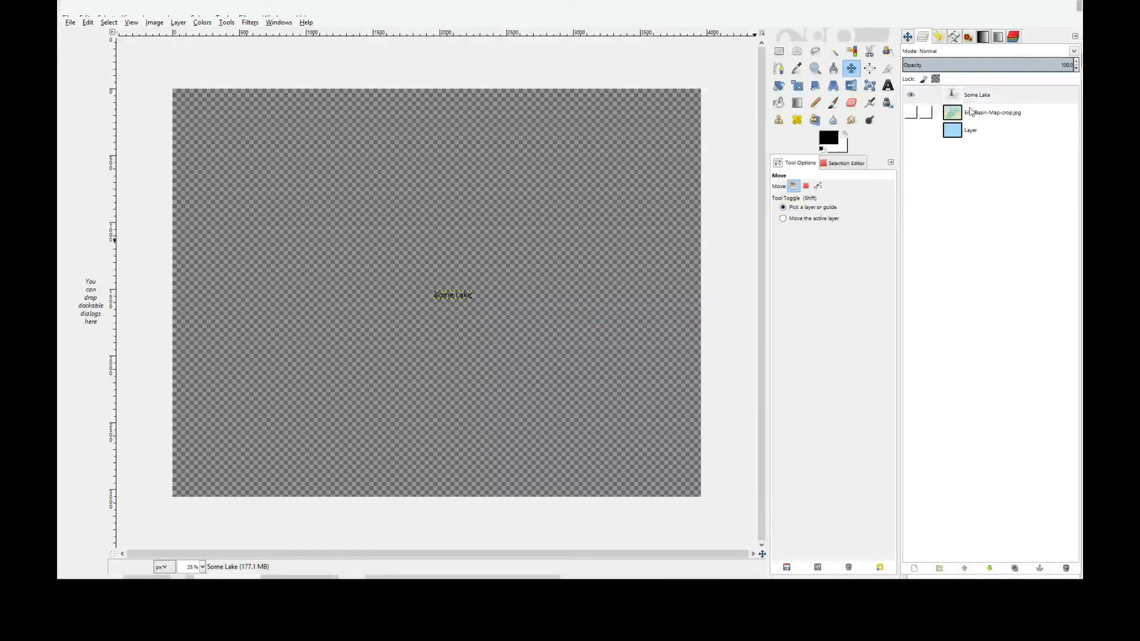
left_click(912, 113)
left_click(911, 130)
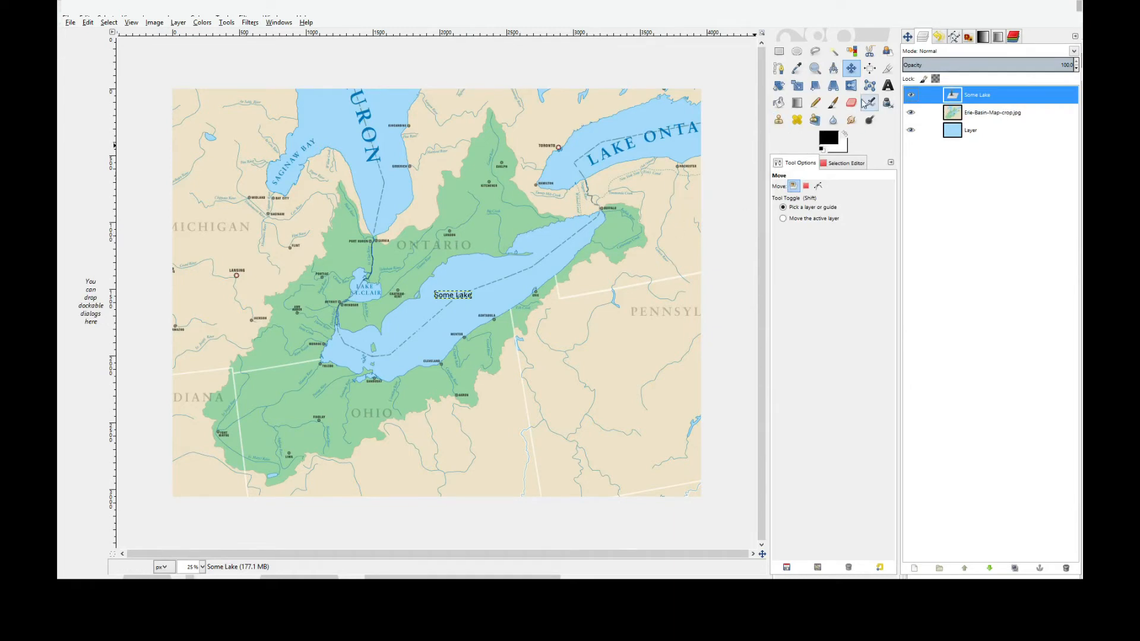
Shift the "Some Lake" text slightly up and left by resizing its text box to about 379 × 174 px, and leave text editing.
left_click(888, 87)
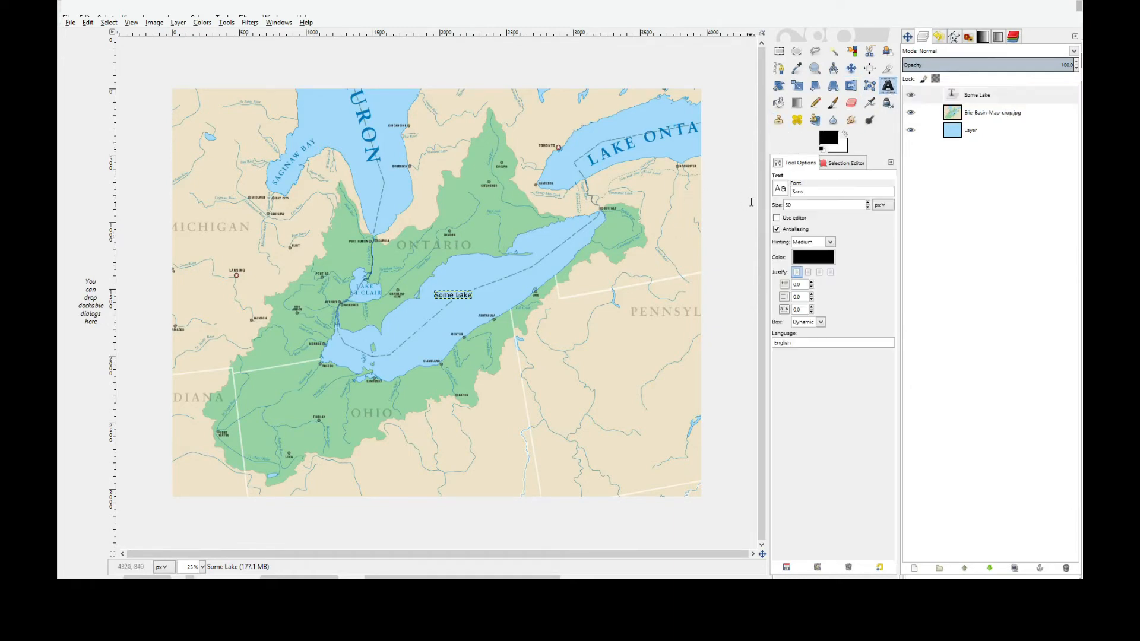
left_click(815, 68)
left_click_drag(408, 275, 534, 348)
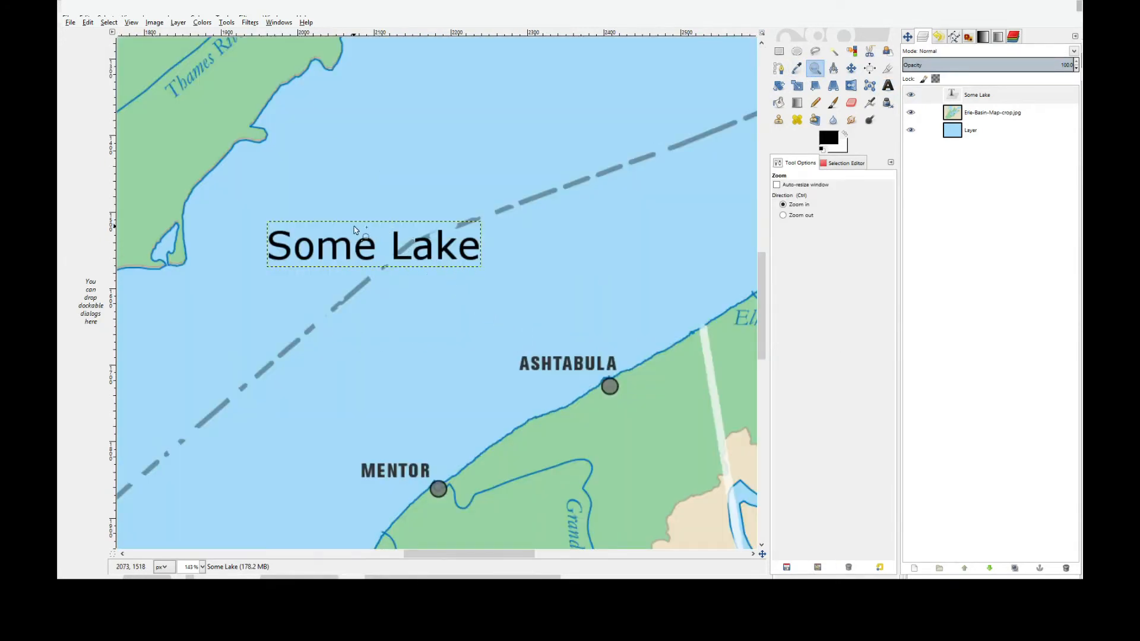
left_click(888, 87)
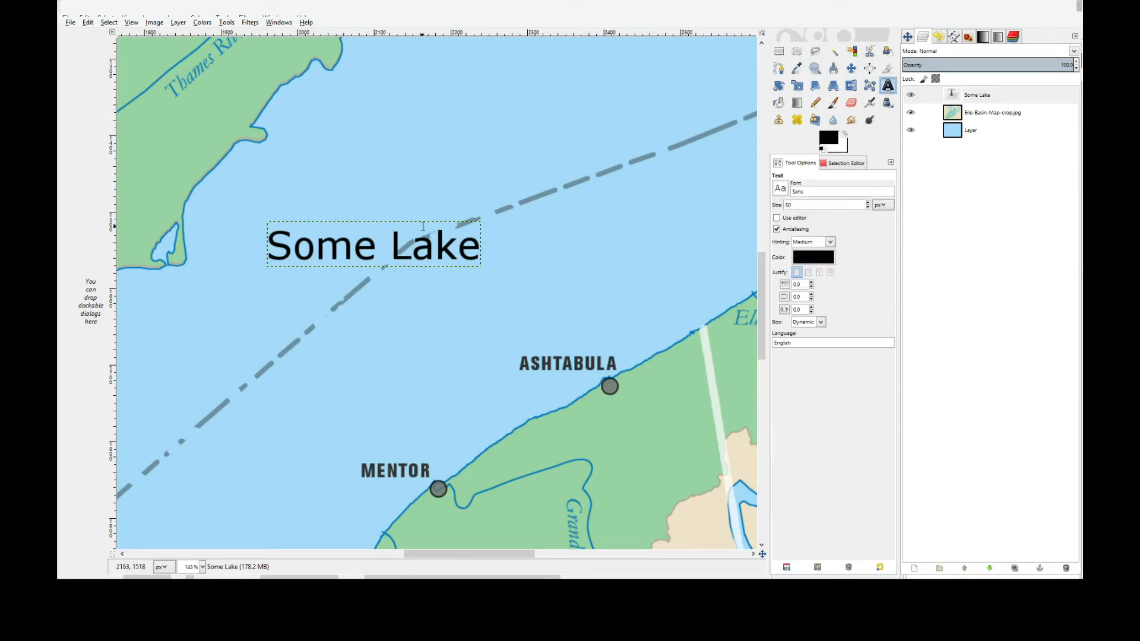
left_click(372, 226)
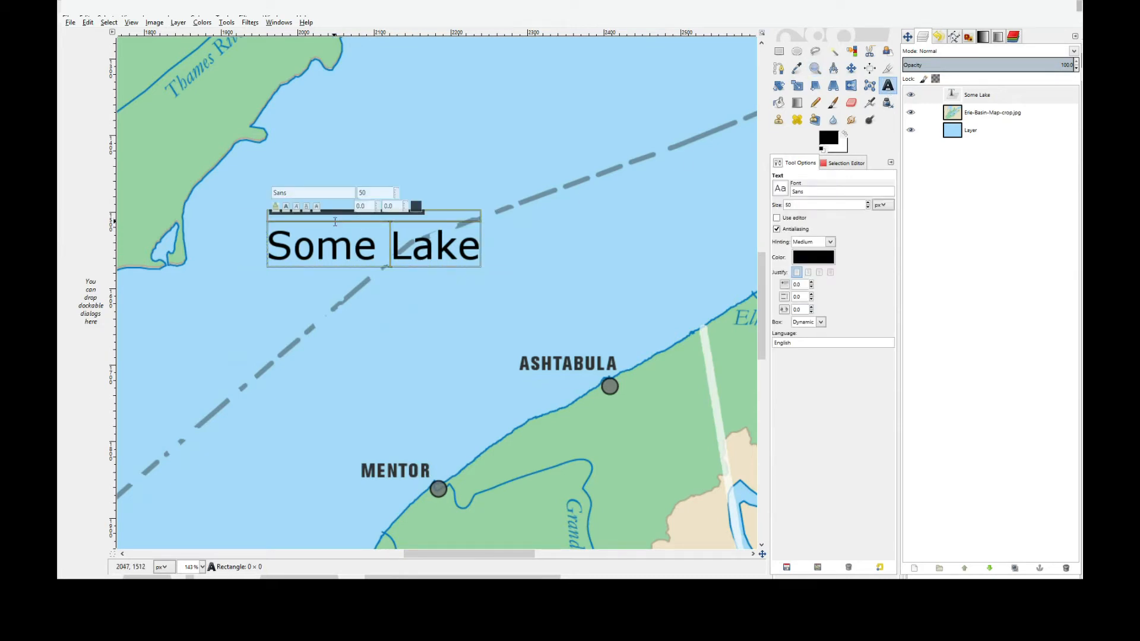
left_click_drag(256, 223, 232, 180)
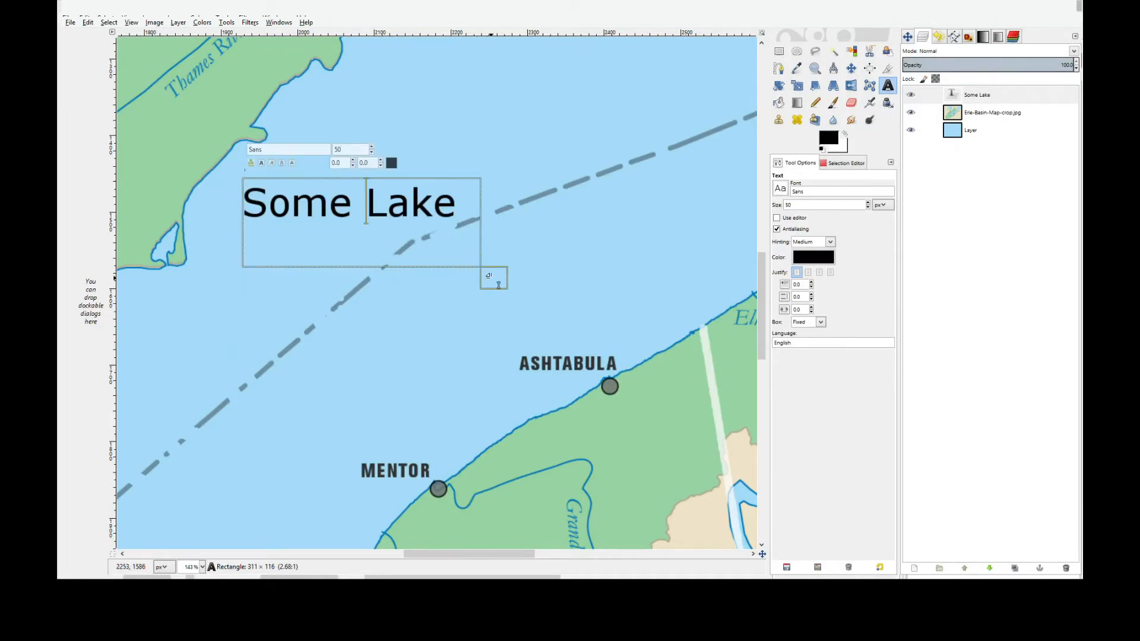
left_click_drag(509, 293, 554, 326)
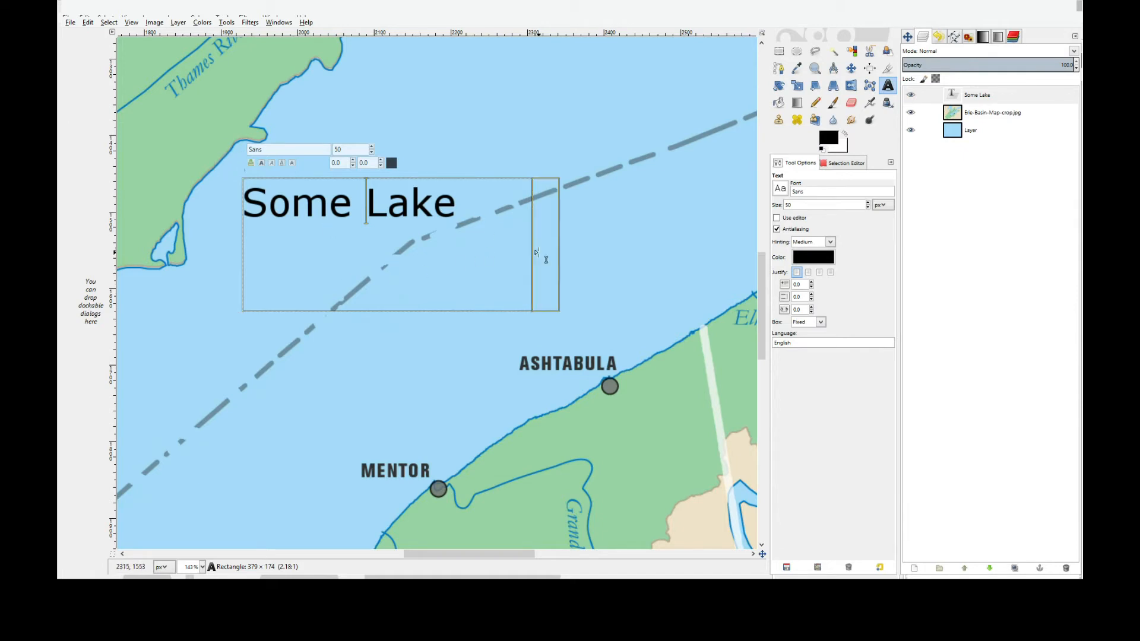
left_click(198, 532)
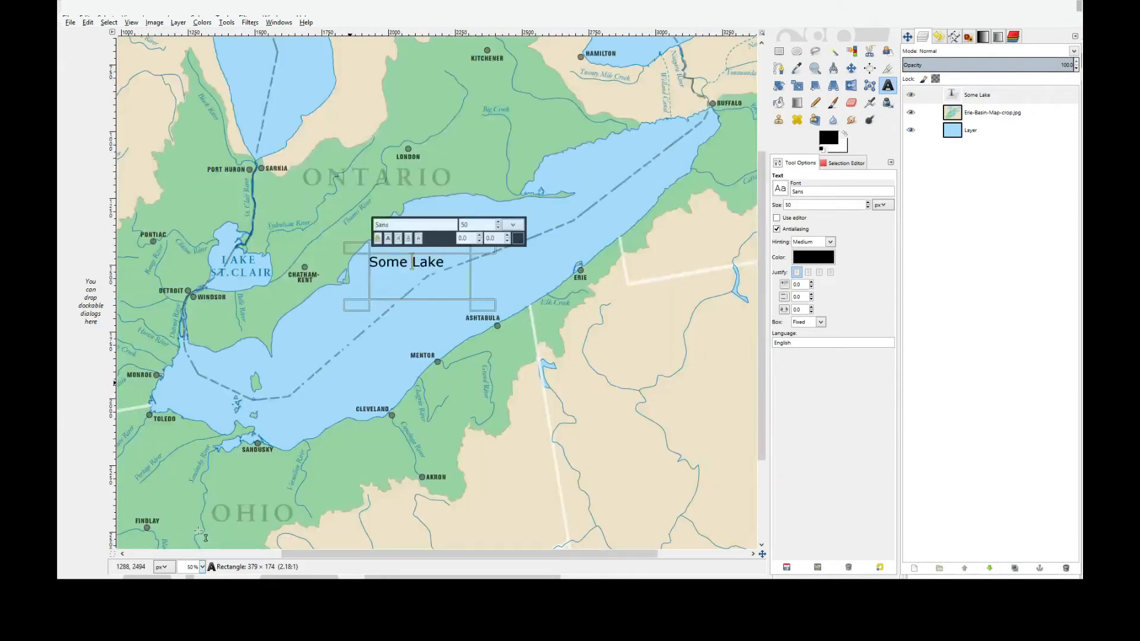
left_click(203, 567)
left_click(200, 544)
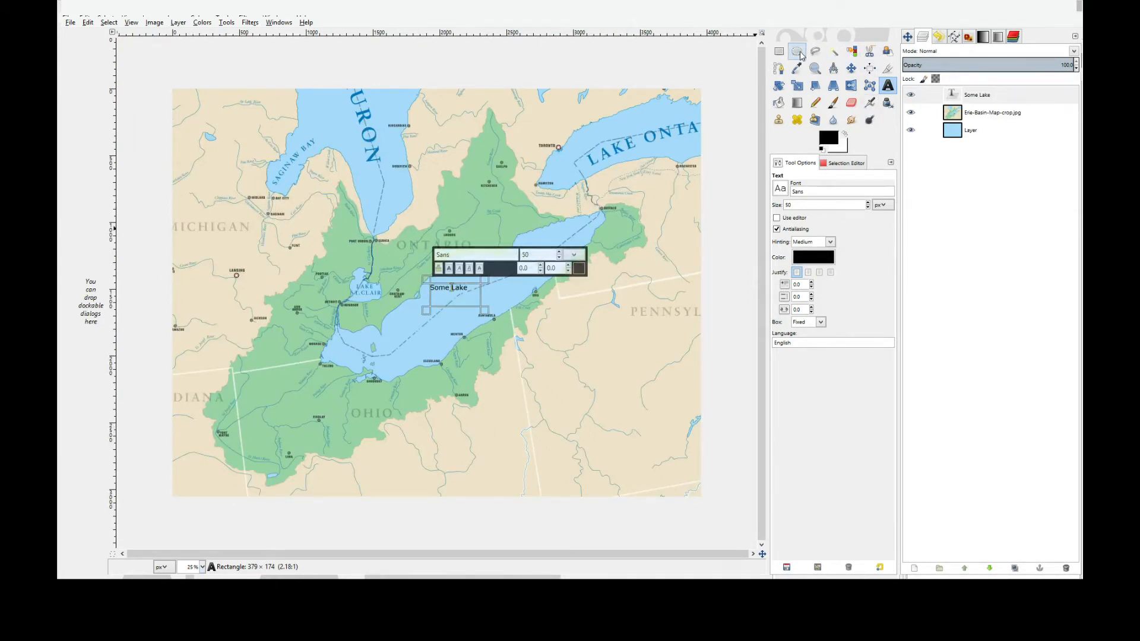
left_click(779, 51)
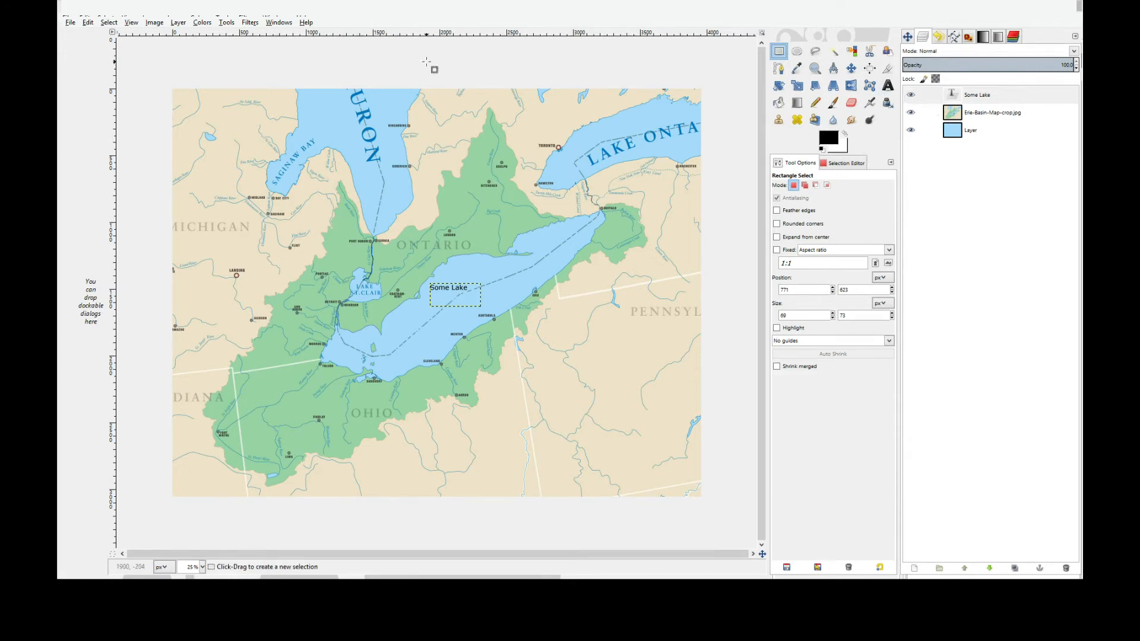
Add a new layer above the "Some Lake" text, covered with a hexagon grid on white.
left_click(178, 23)
left_click(190, 41)
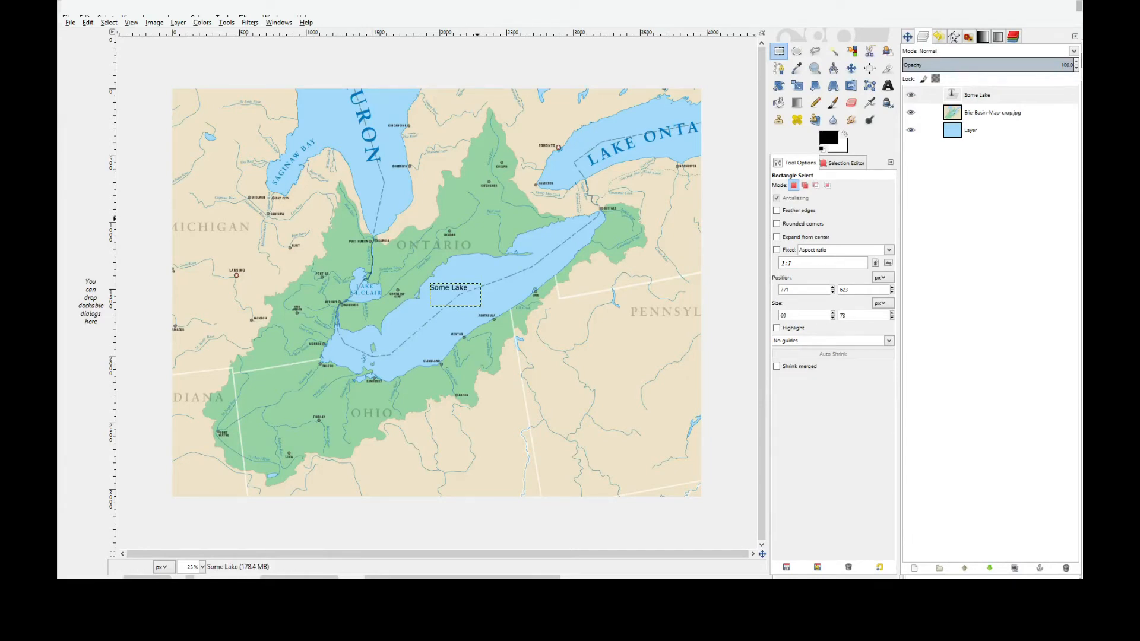
left_click(367, 257)
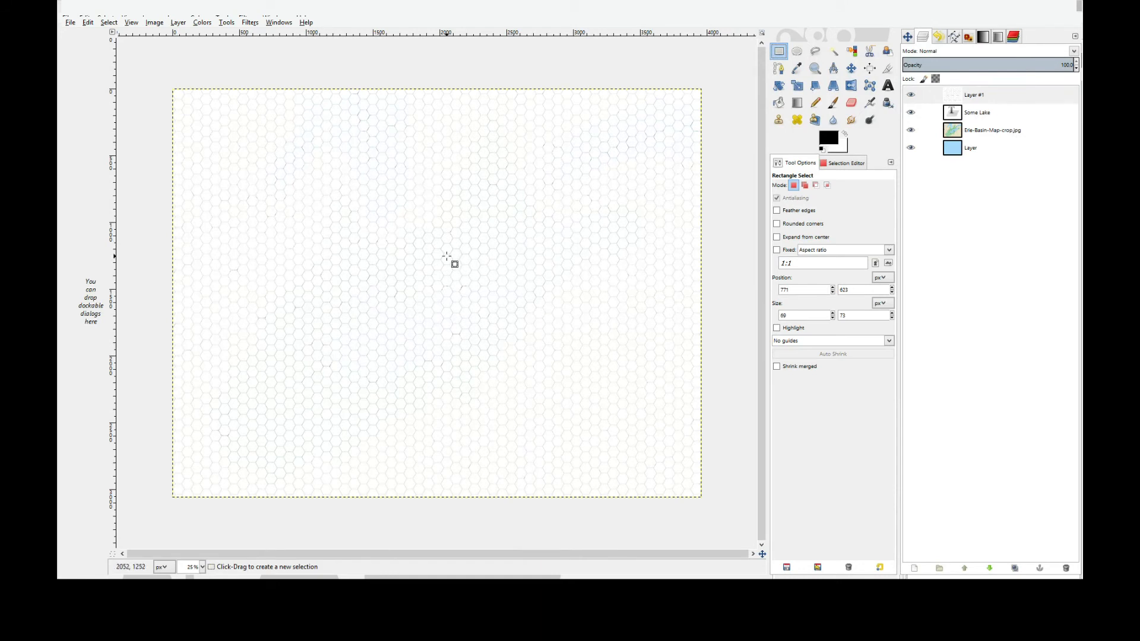
Hide all layers except the hexagon grid, select the grid layer's white area by color, and cut it out.
left_click(913, 112)
left_click(912, 130)
left_click(912, 148)
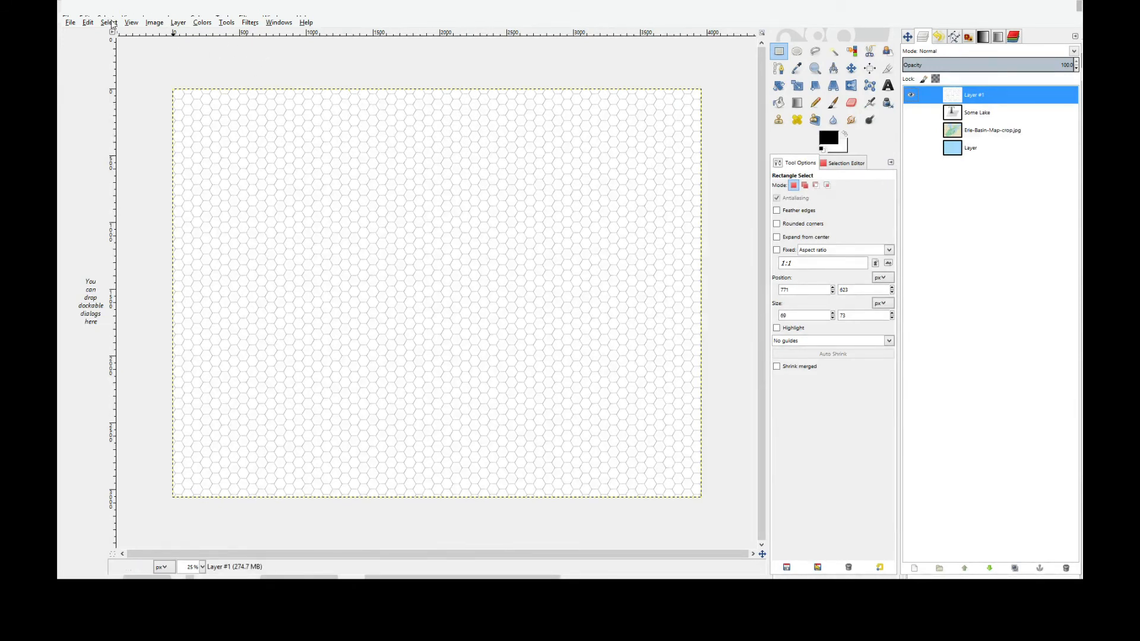
left_click(134, 89)
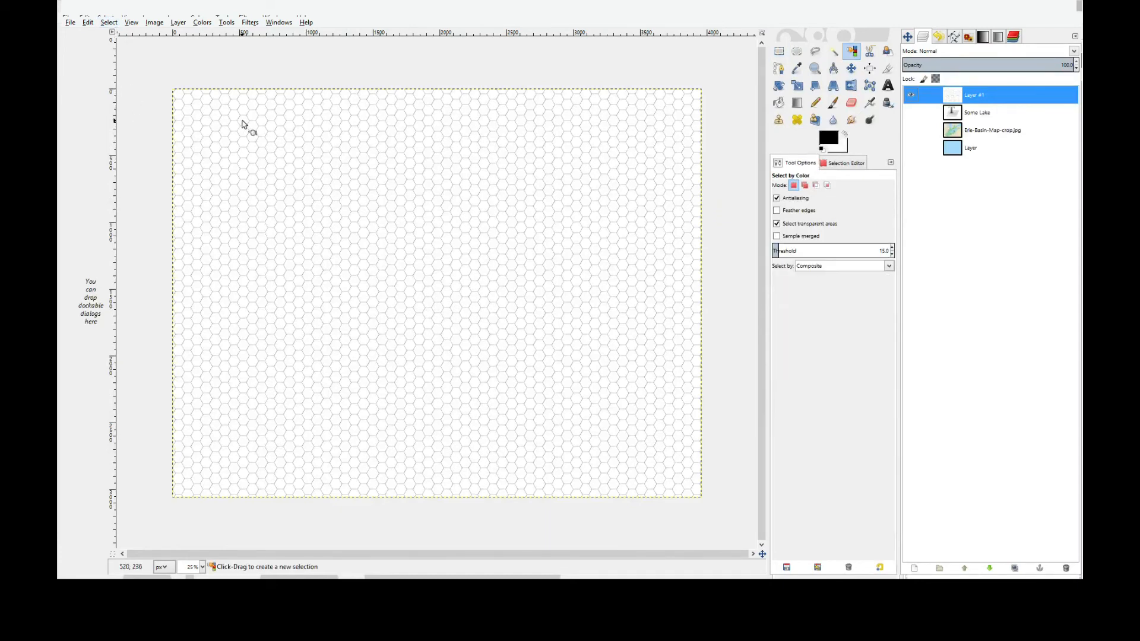
left_click(275, 202)
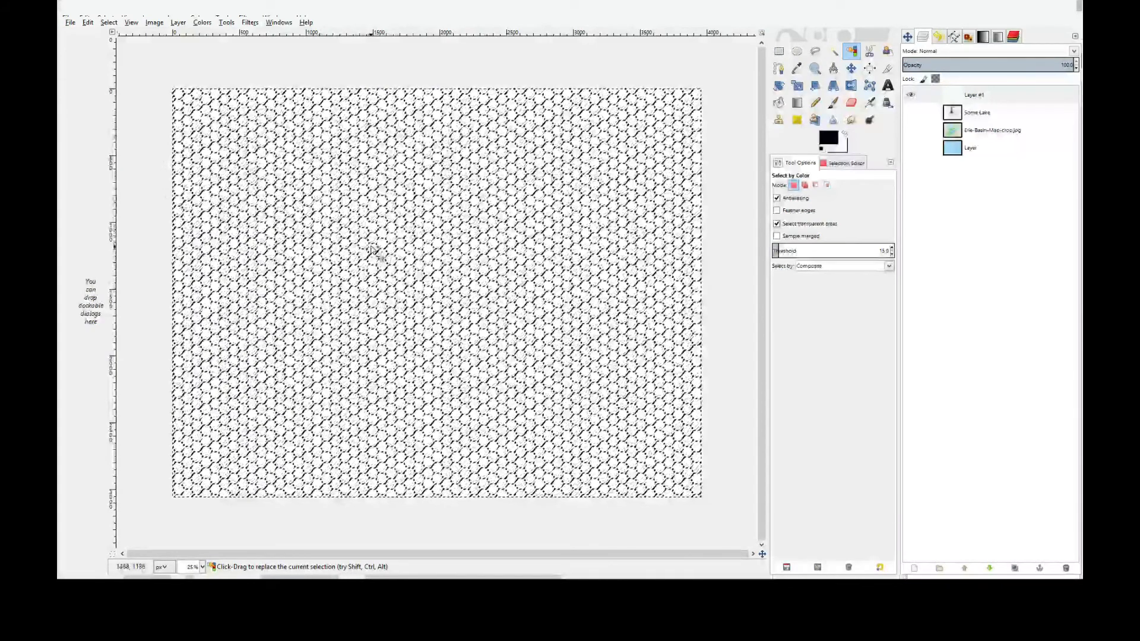
left_click(88, 24)
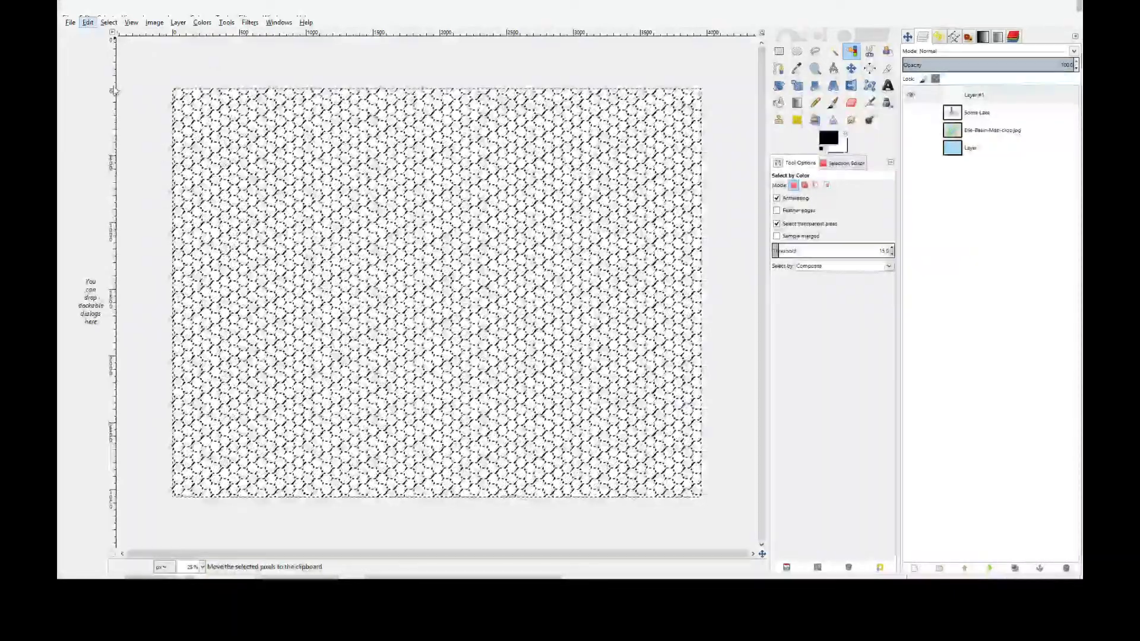
left_click(115, 90)
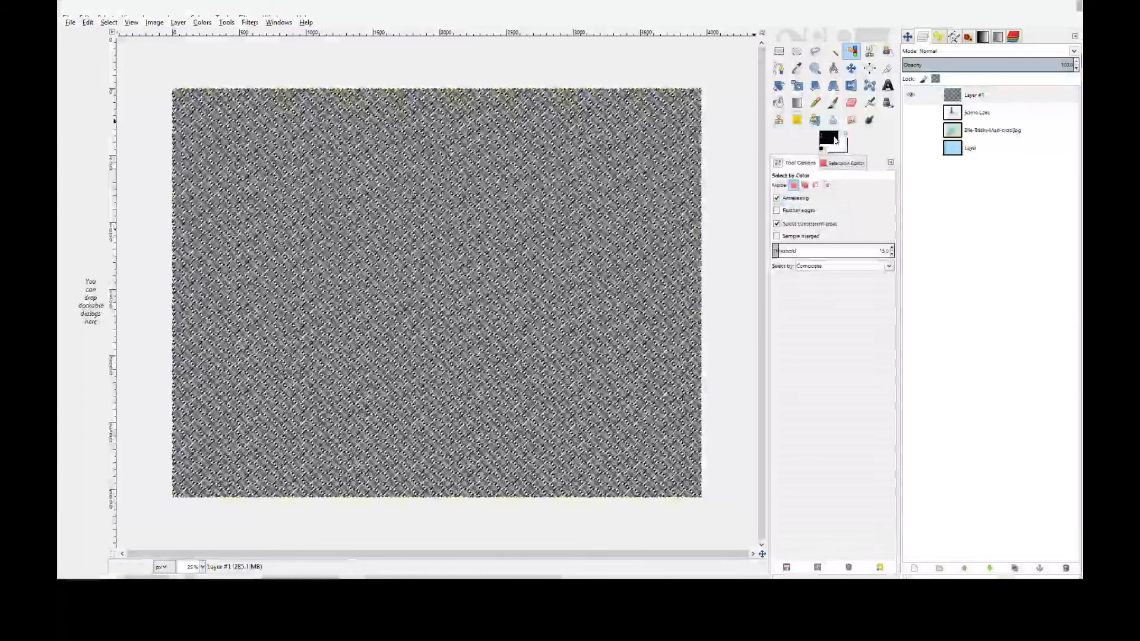
Fill the selected hexagon grid lines with a yellow foreground color and clear the selection.
left_click(829, 138)
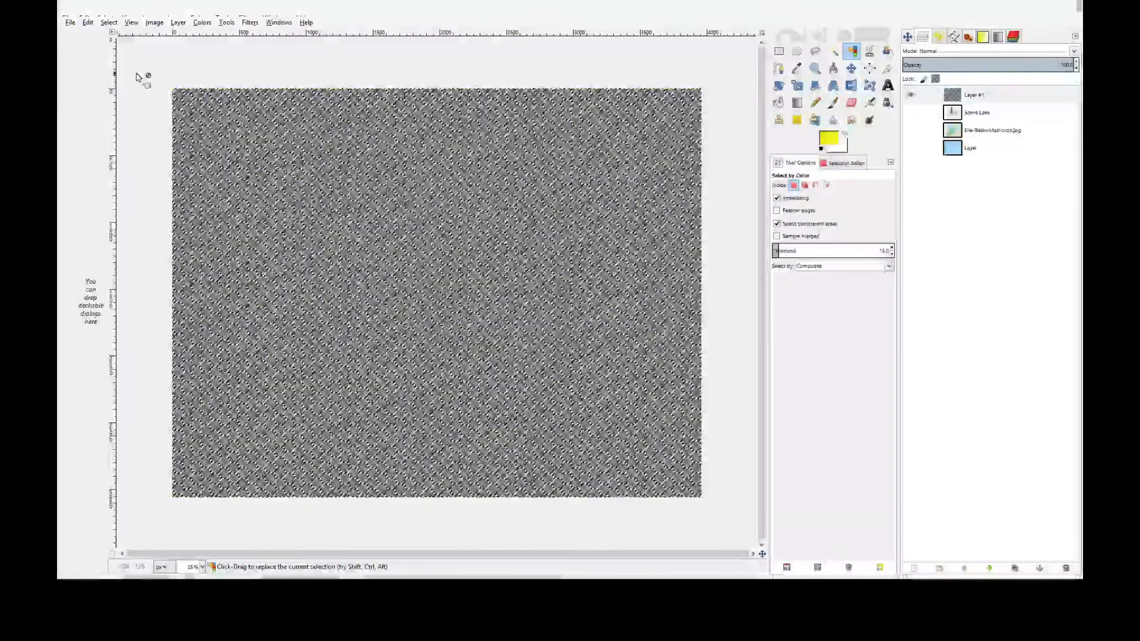
left_click(89, 24)
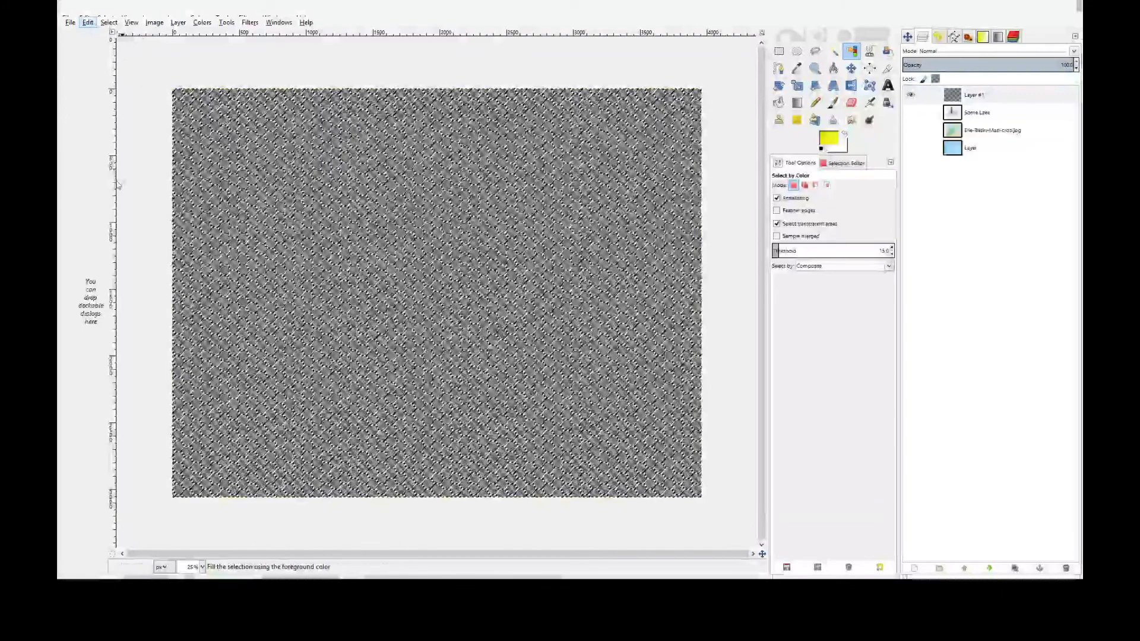
left_click(119, 186)
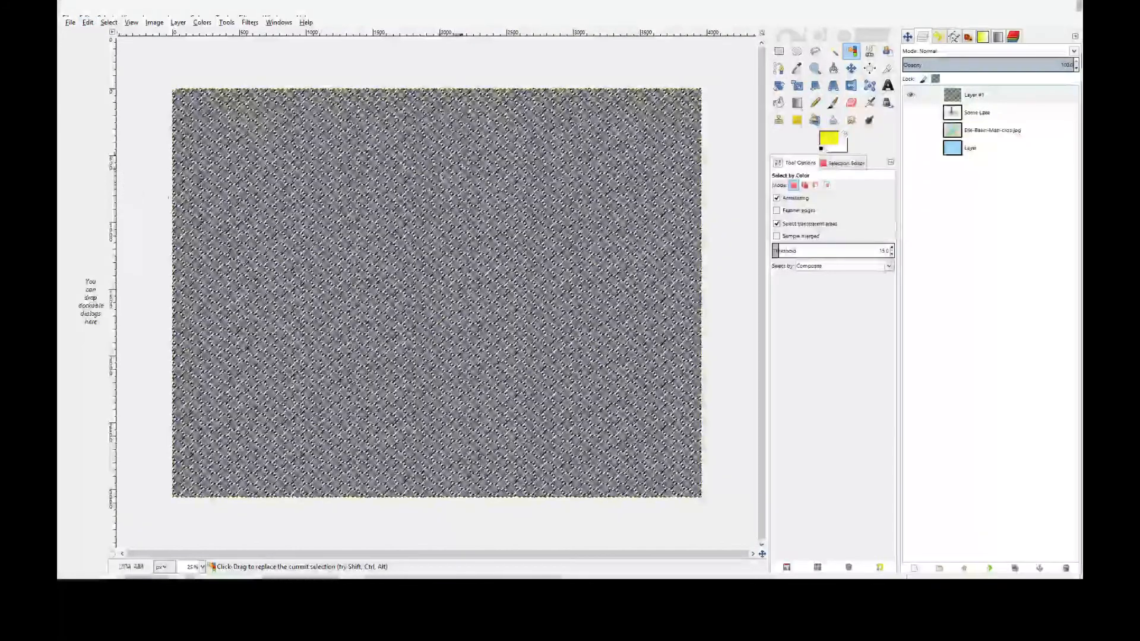
left_click(109, 22)
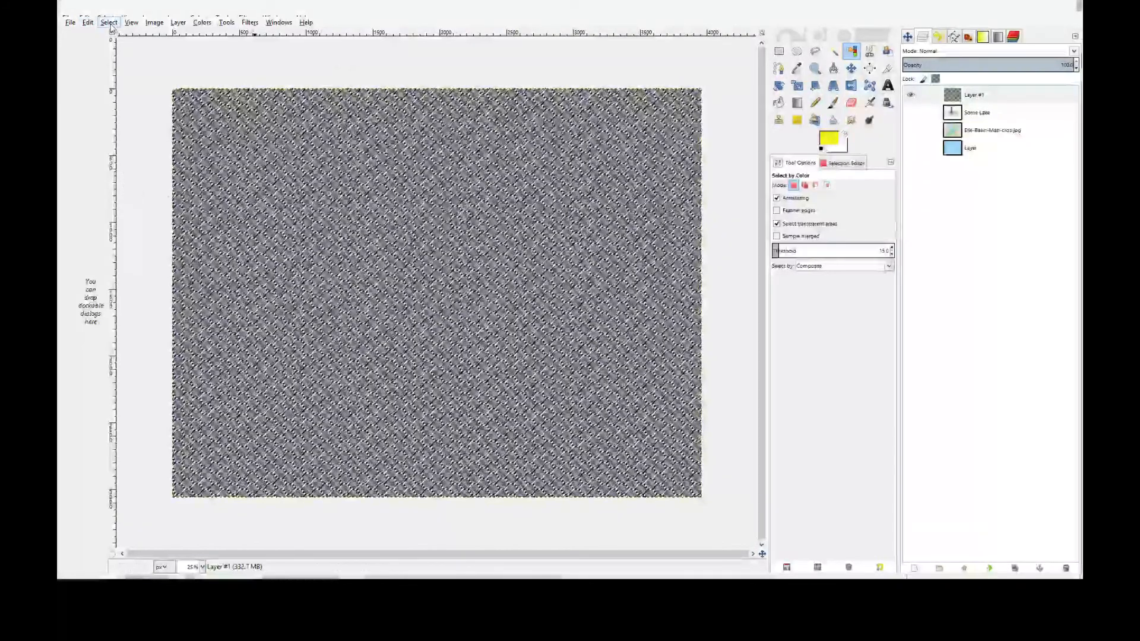
left_click(133, 61)
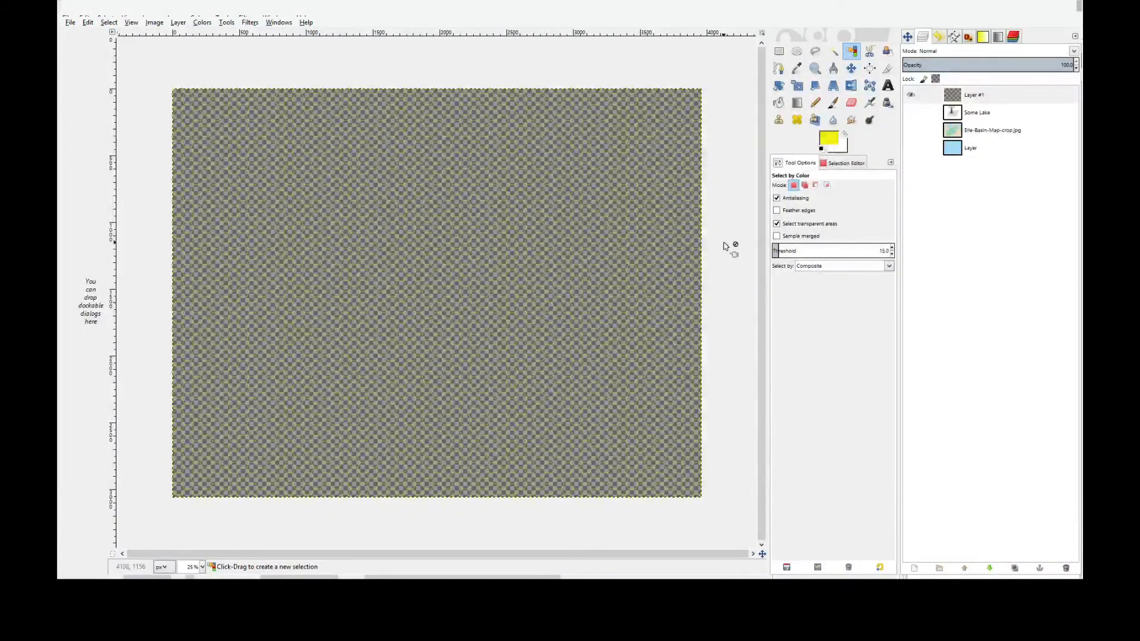
Show the text, map and blue background layers again and inspect the yellow grid around the lake's western end up close.
left_click(911, 112)
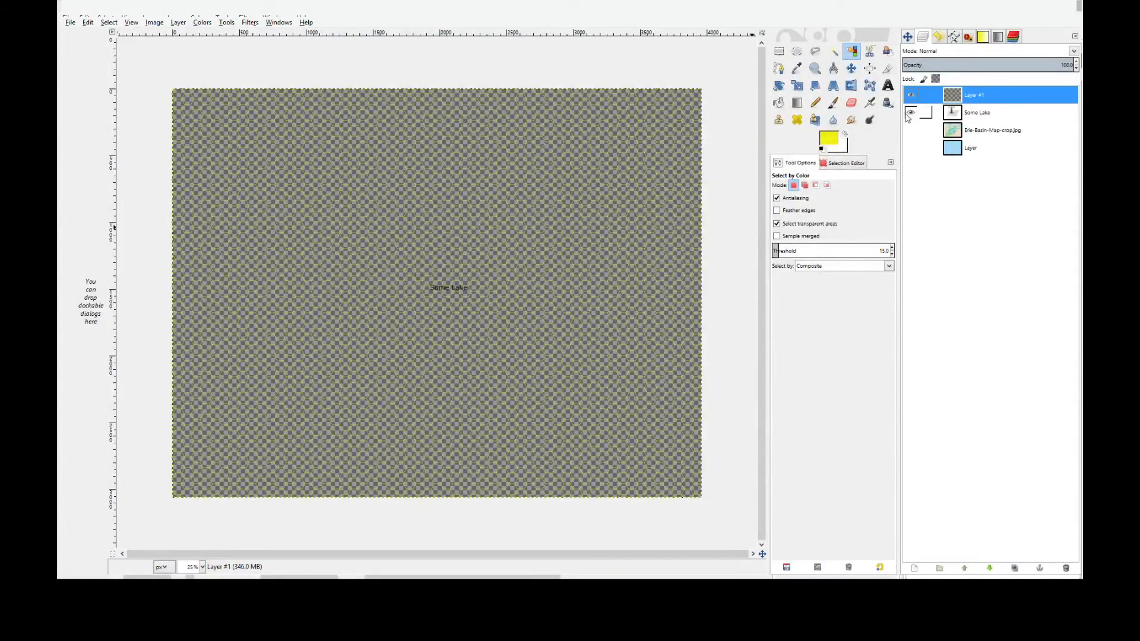
left_click(911, 130)
left_click(911, 147)
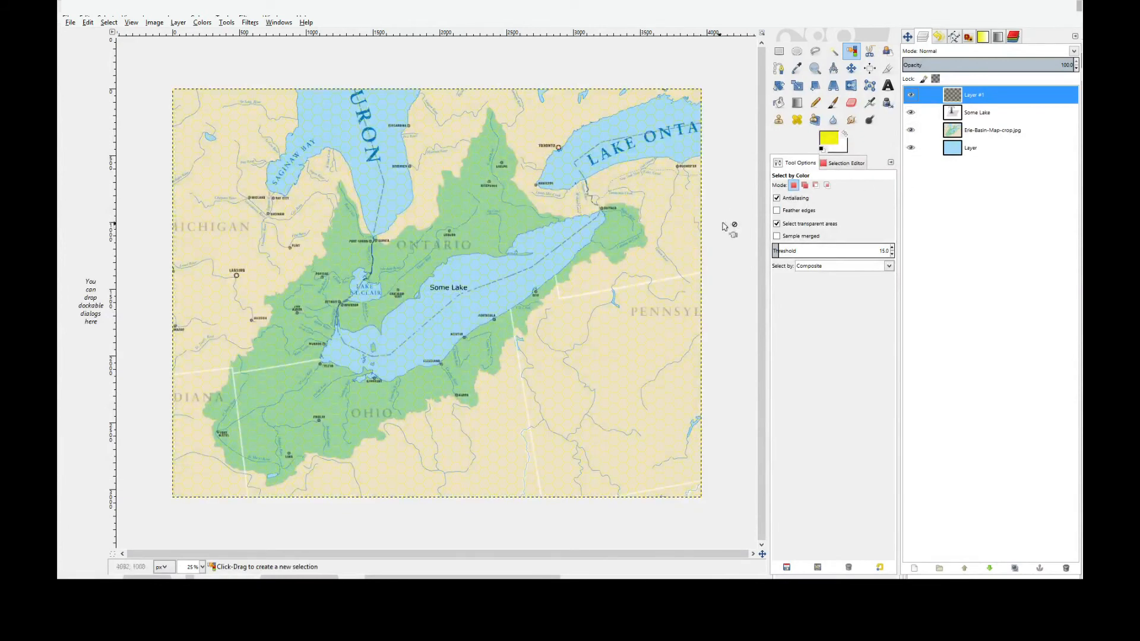
left_click(815, 68)
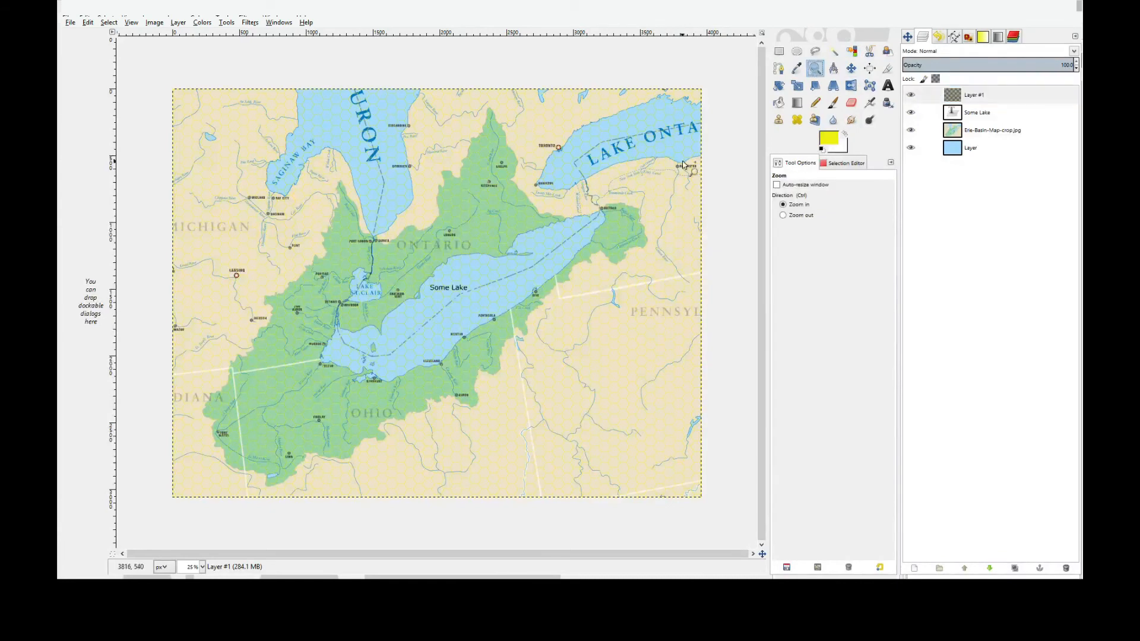
left_click_drag(283, 273, 466, 389)
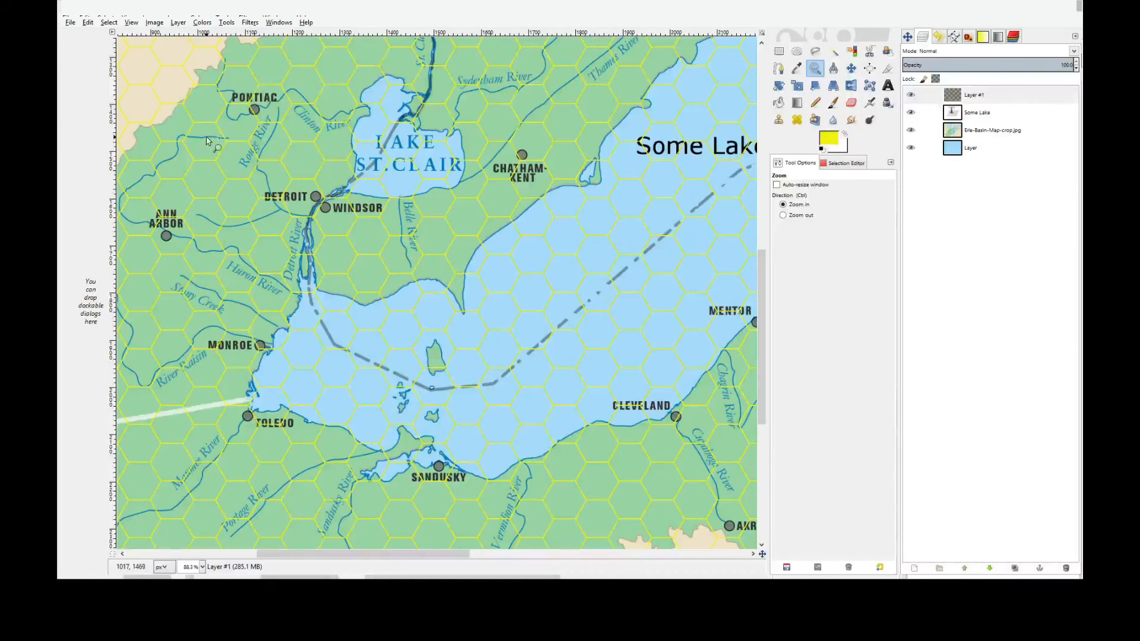
Save the layered image as Erie-Basin-Map-crop.xcf.
left_click(73, 24)
left_click(93, 121)
key("ctrl+s")
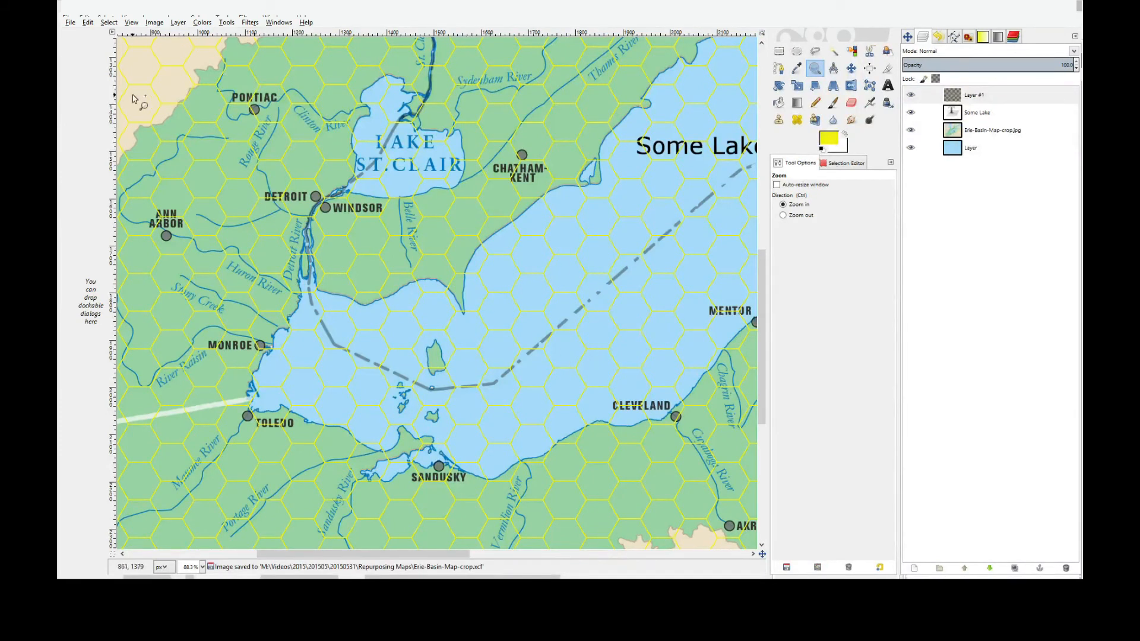
Export the finished map as Erie-Basin-Map-crop.png.
left_click(71, 25)
left_click(100, 172)
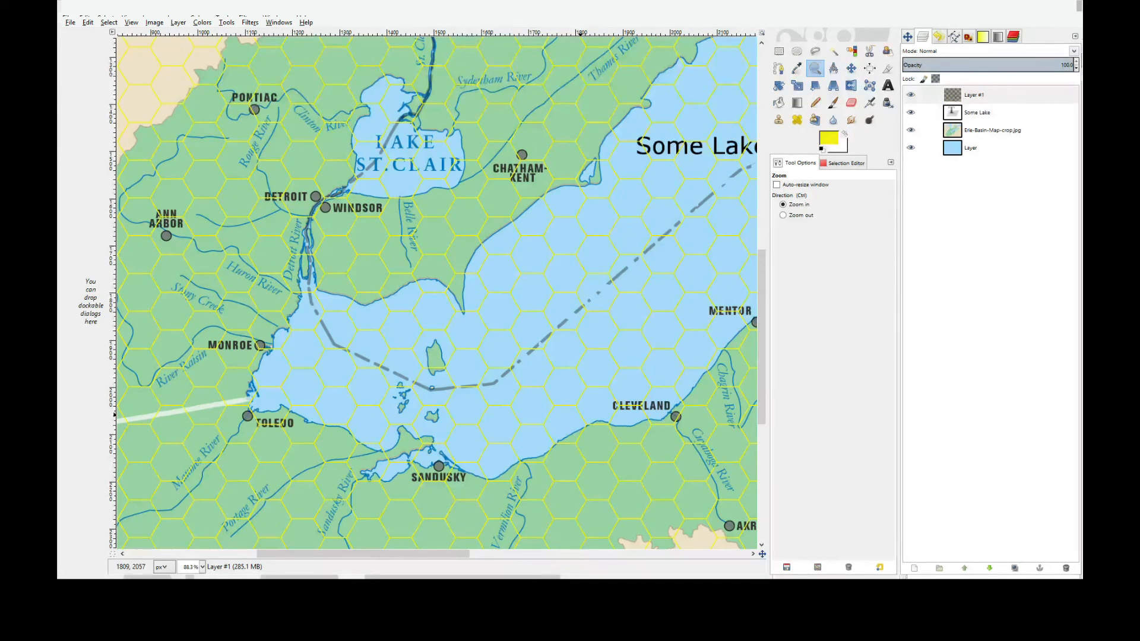
key("ctrl+e")
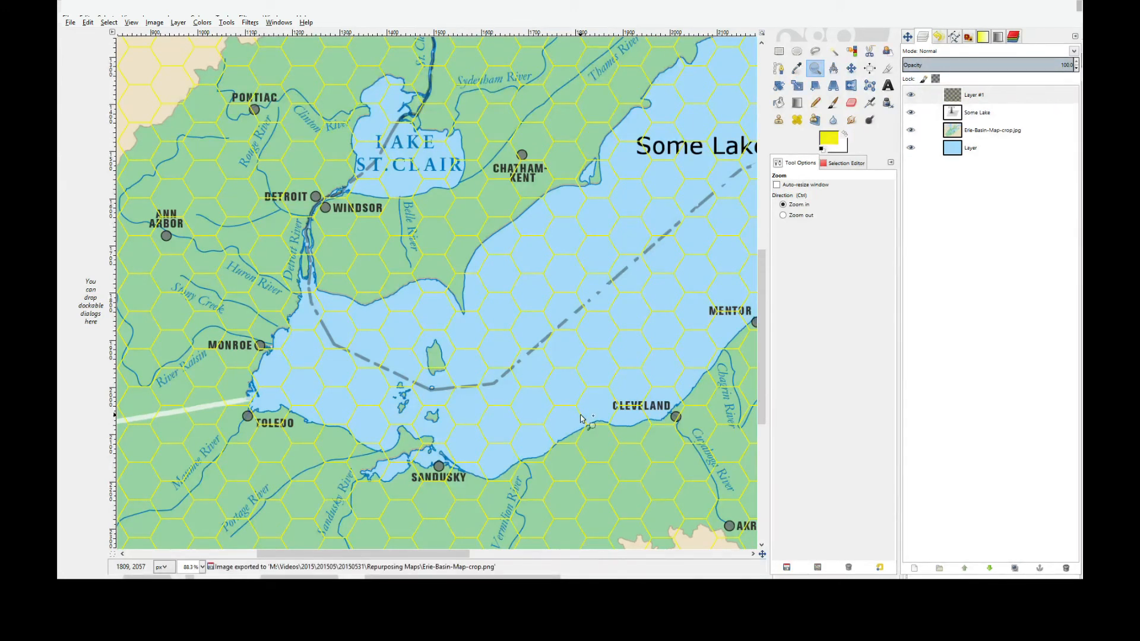